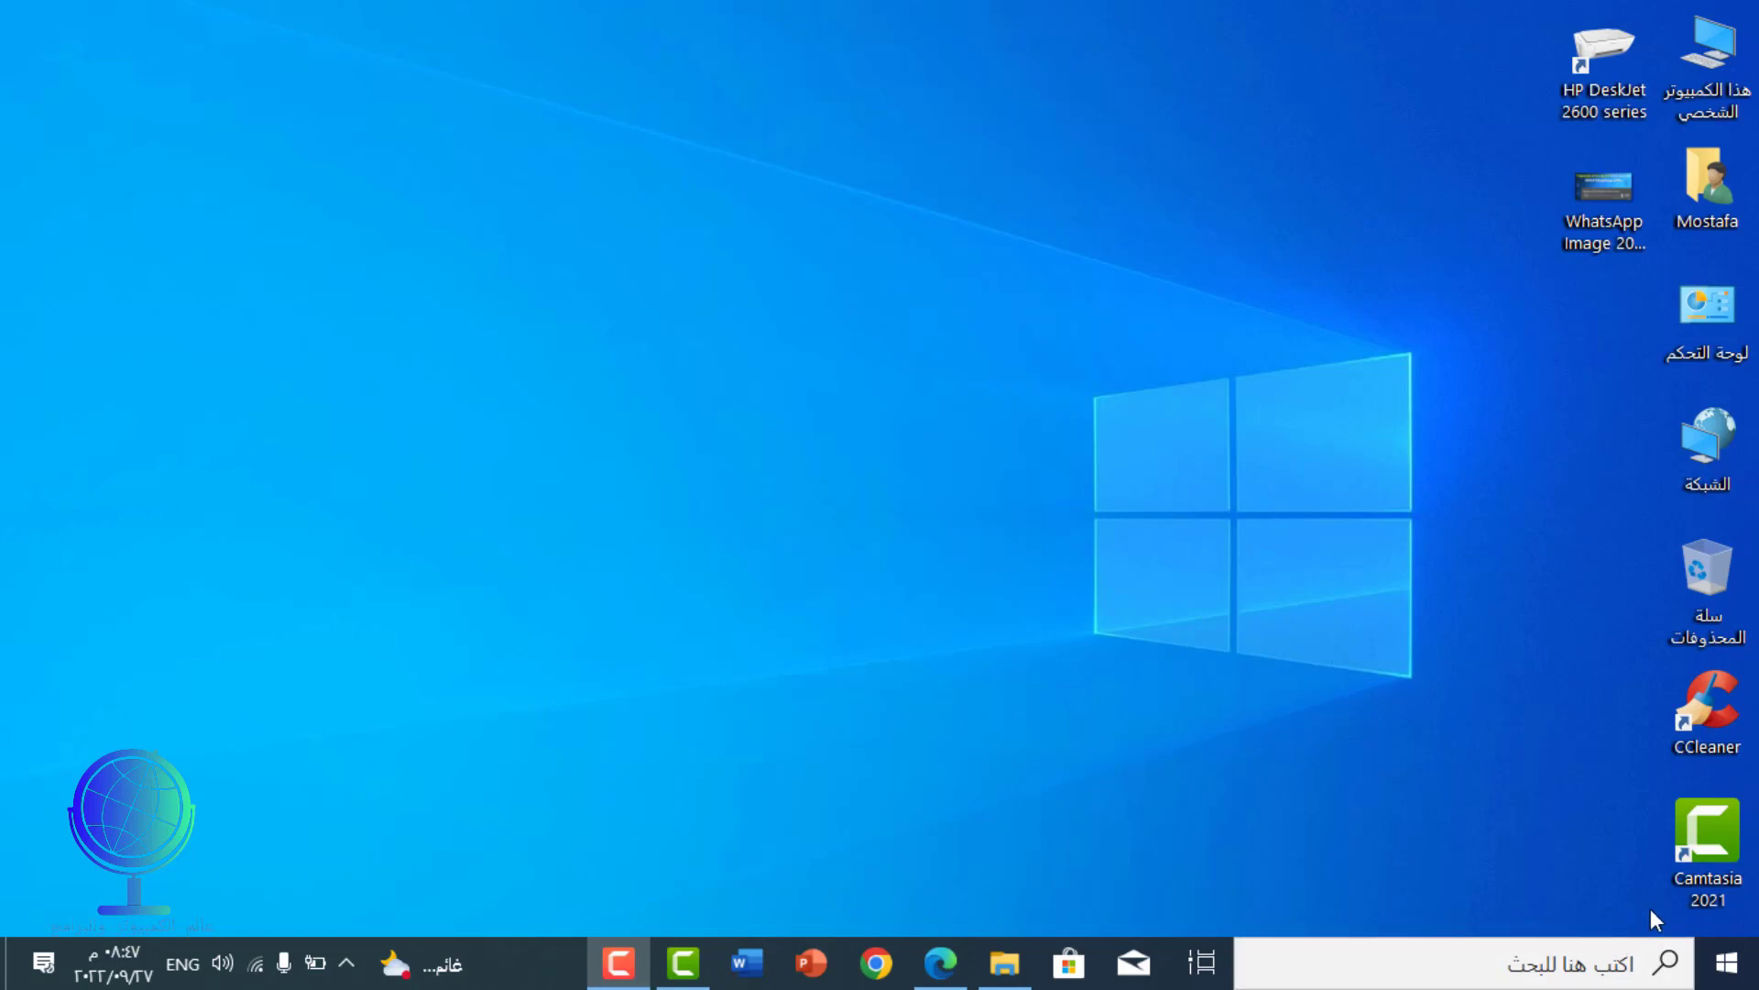
Step: Open Device Manager and start updating the driver of High Definition Audio Device under sound, video and game controllers
right_click(1713, 982)
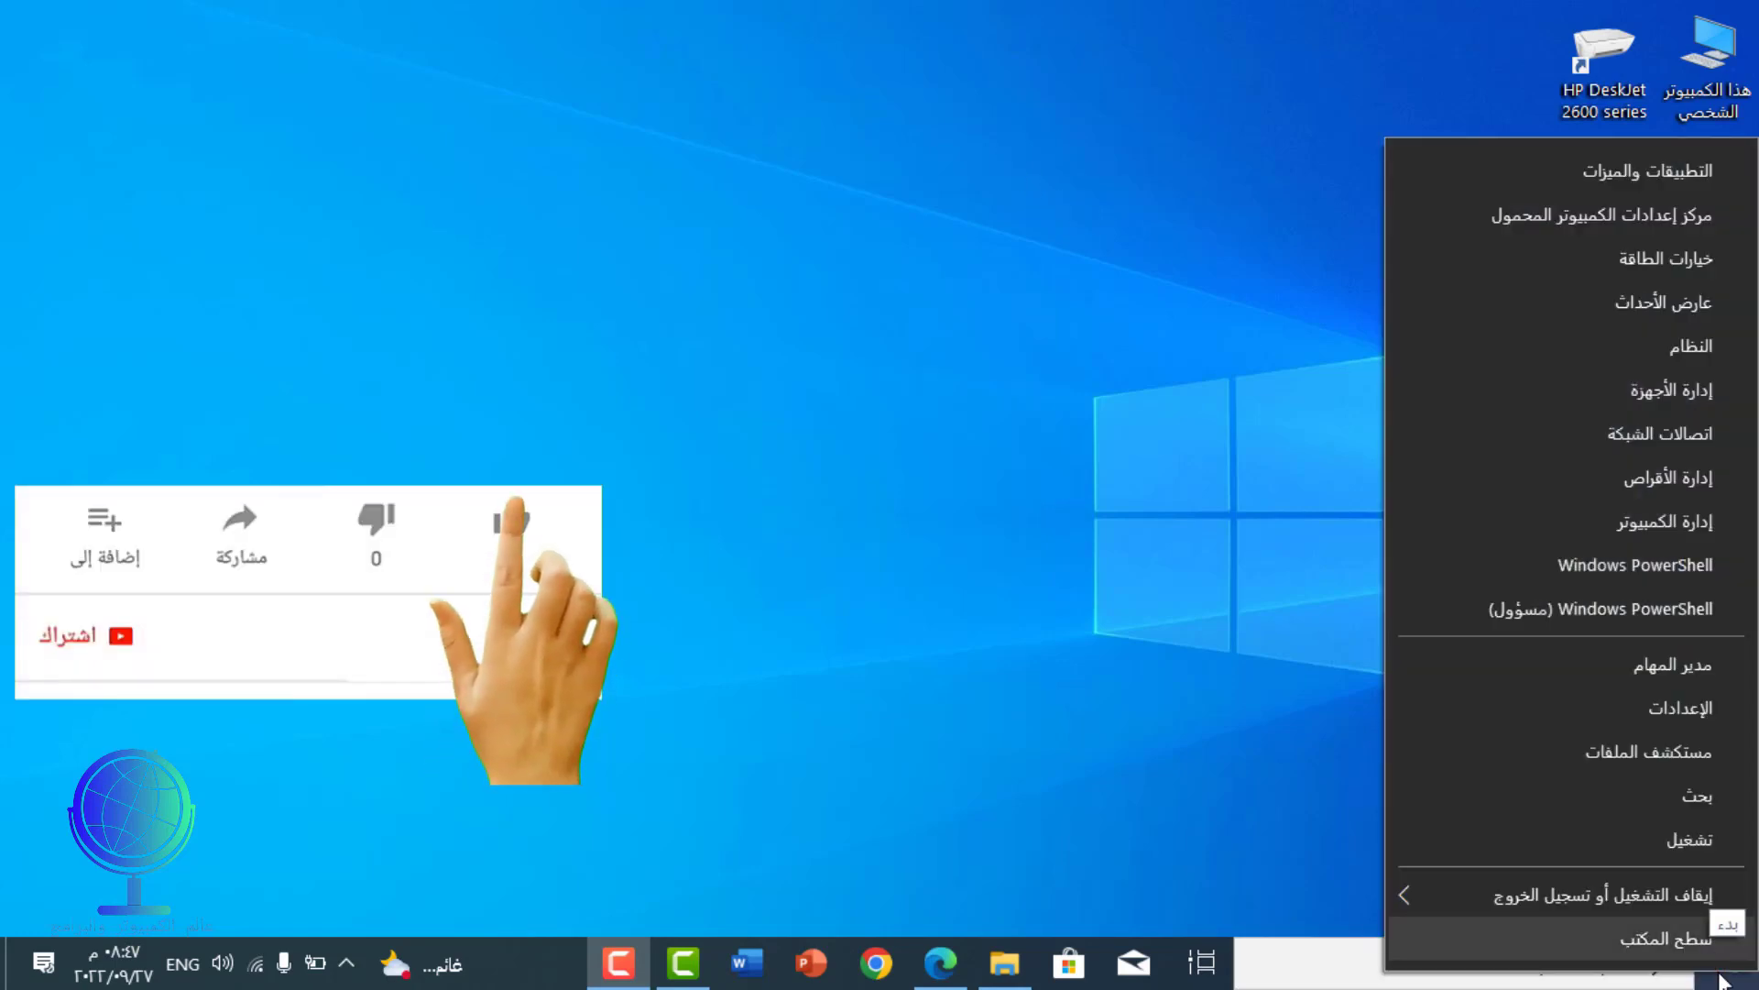
click(1609, 399)
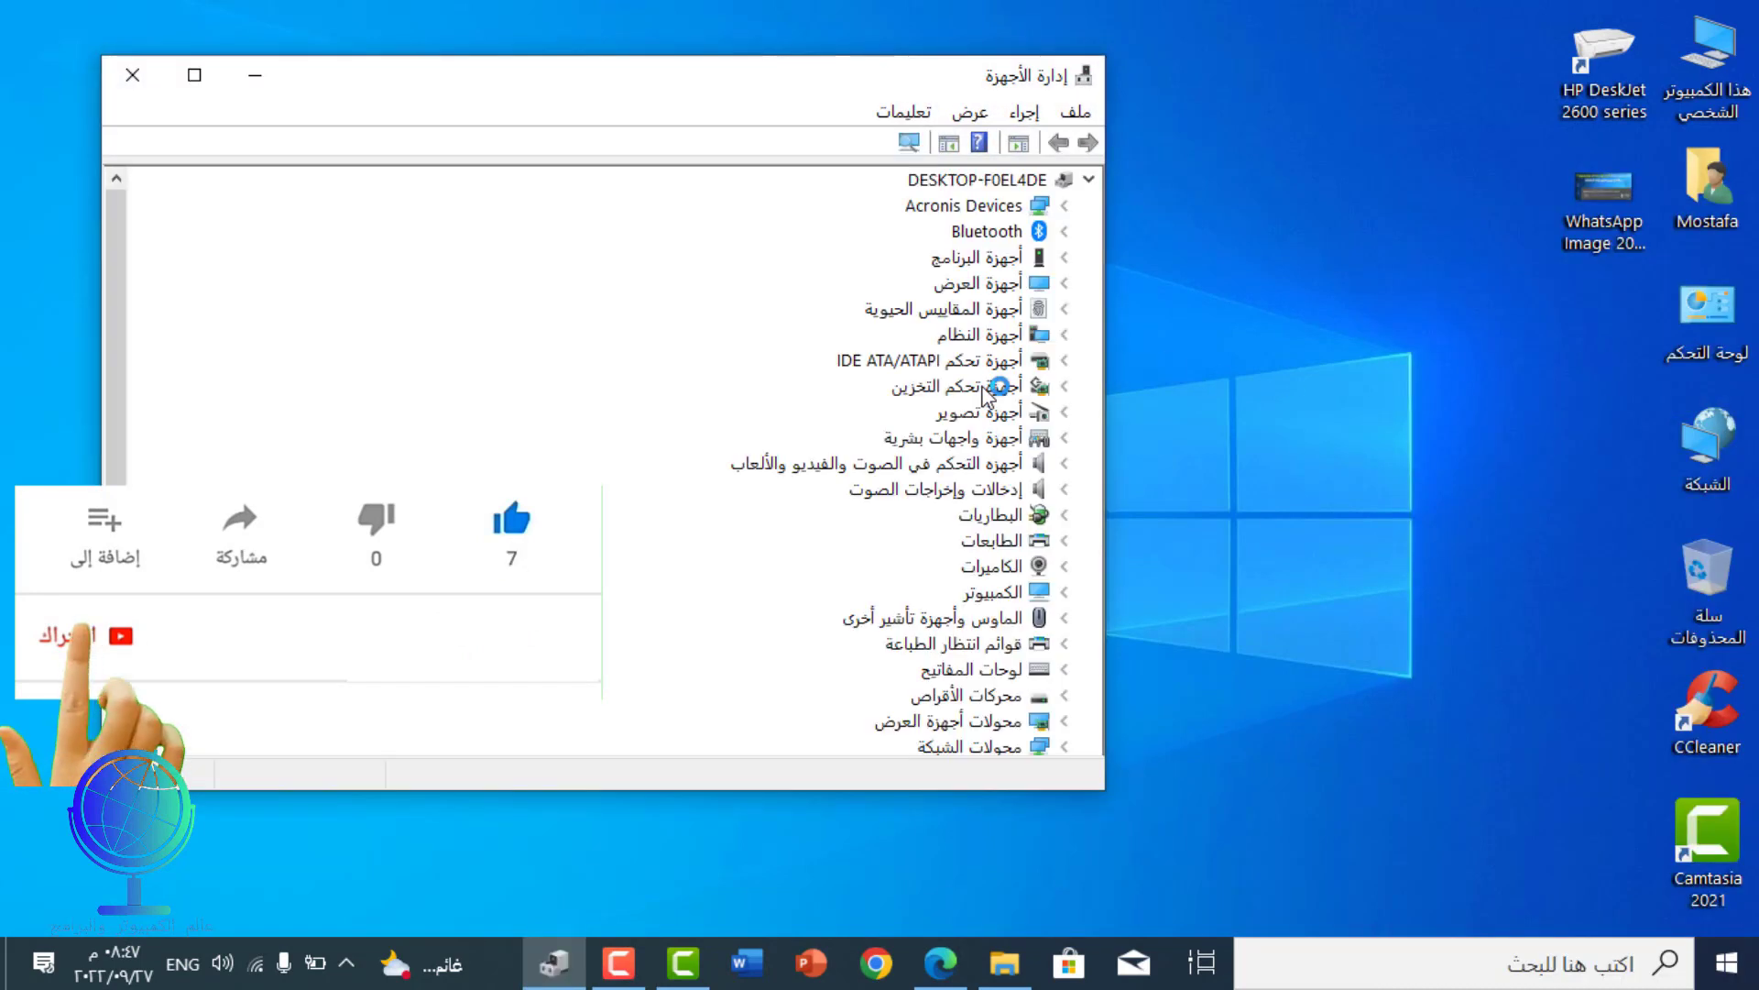
double_click(999, 466)
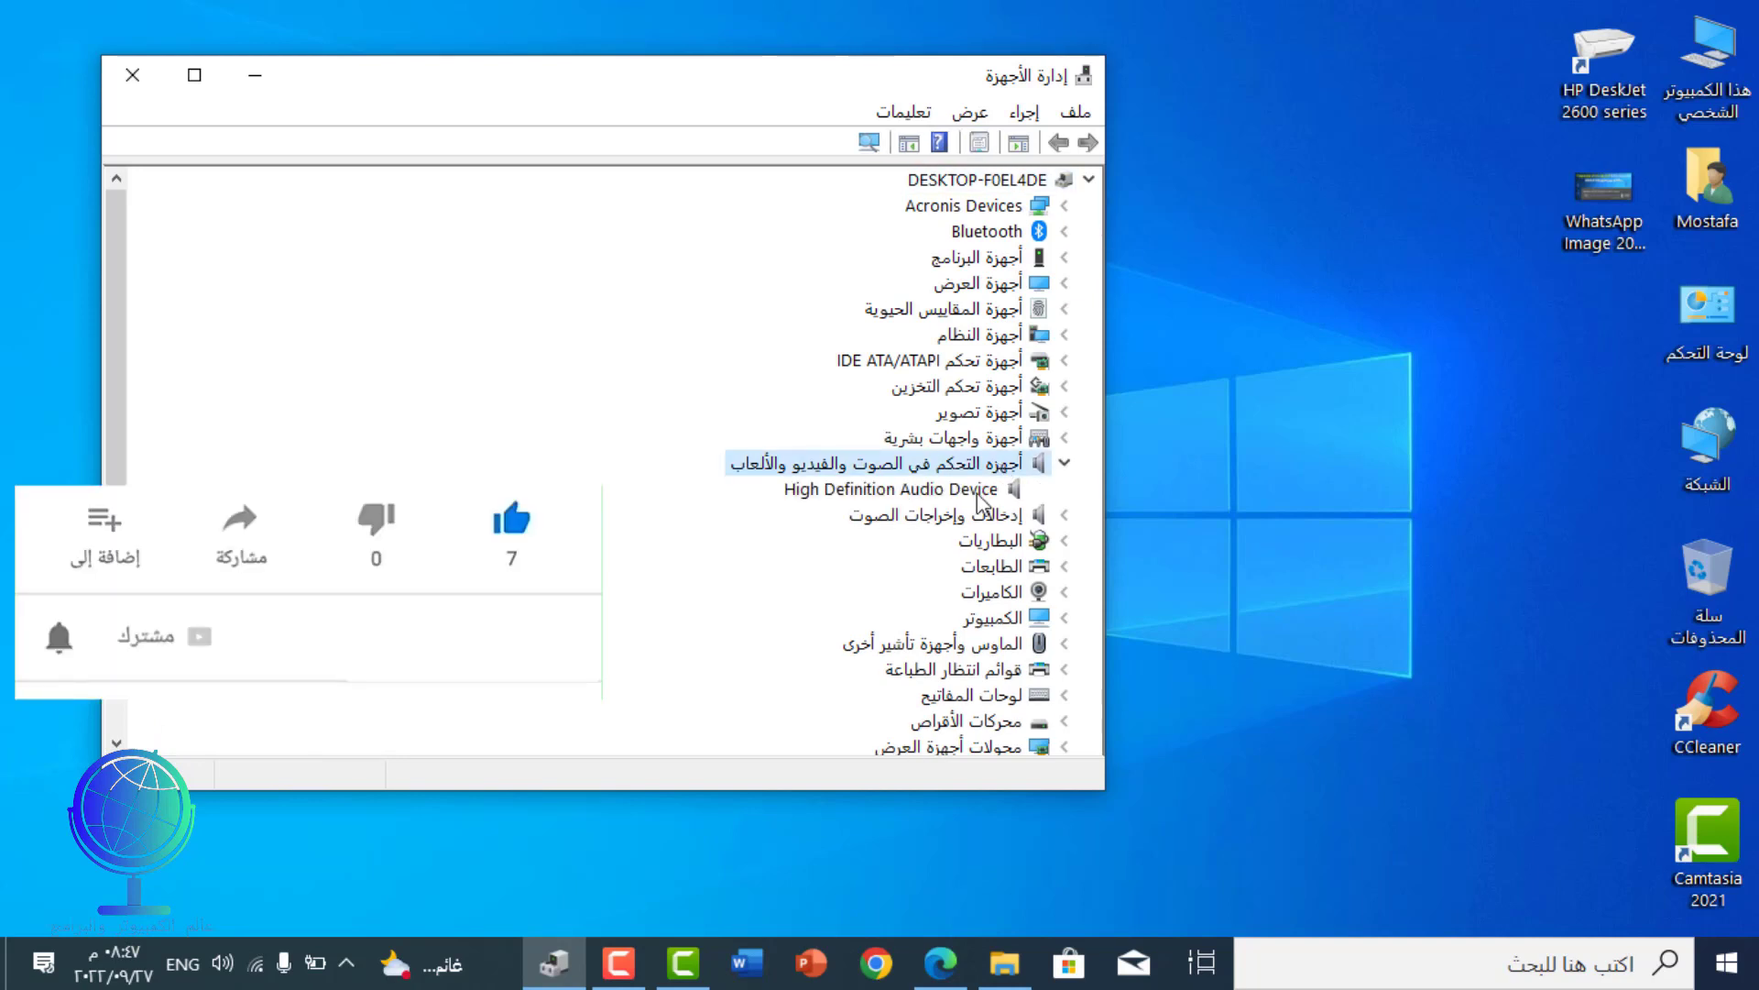
click(977, 488)
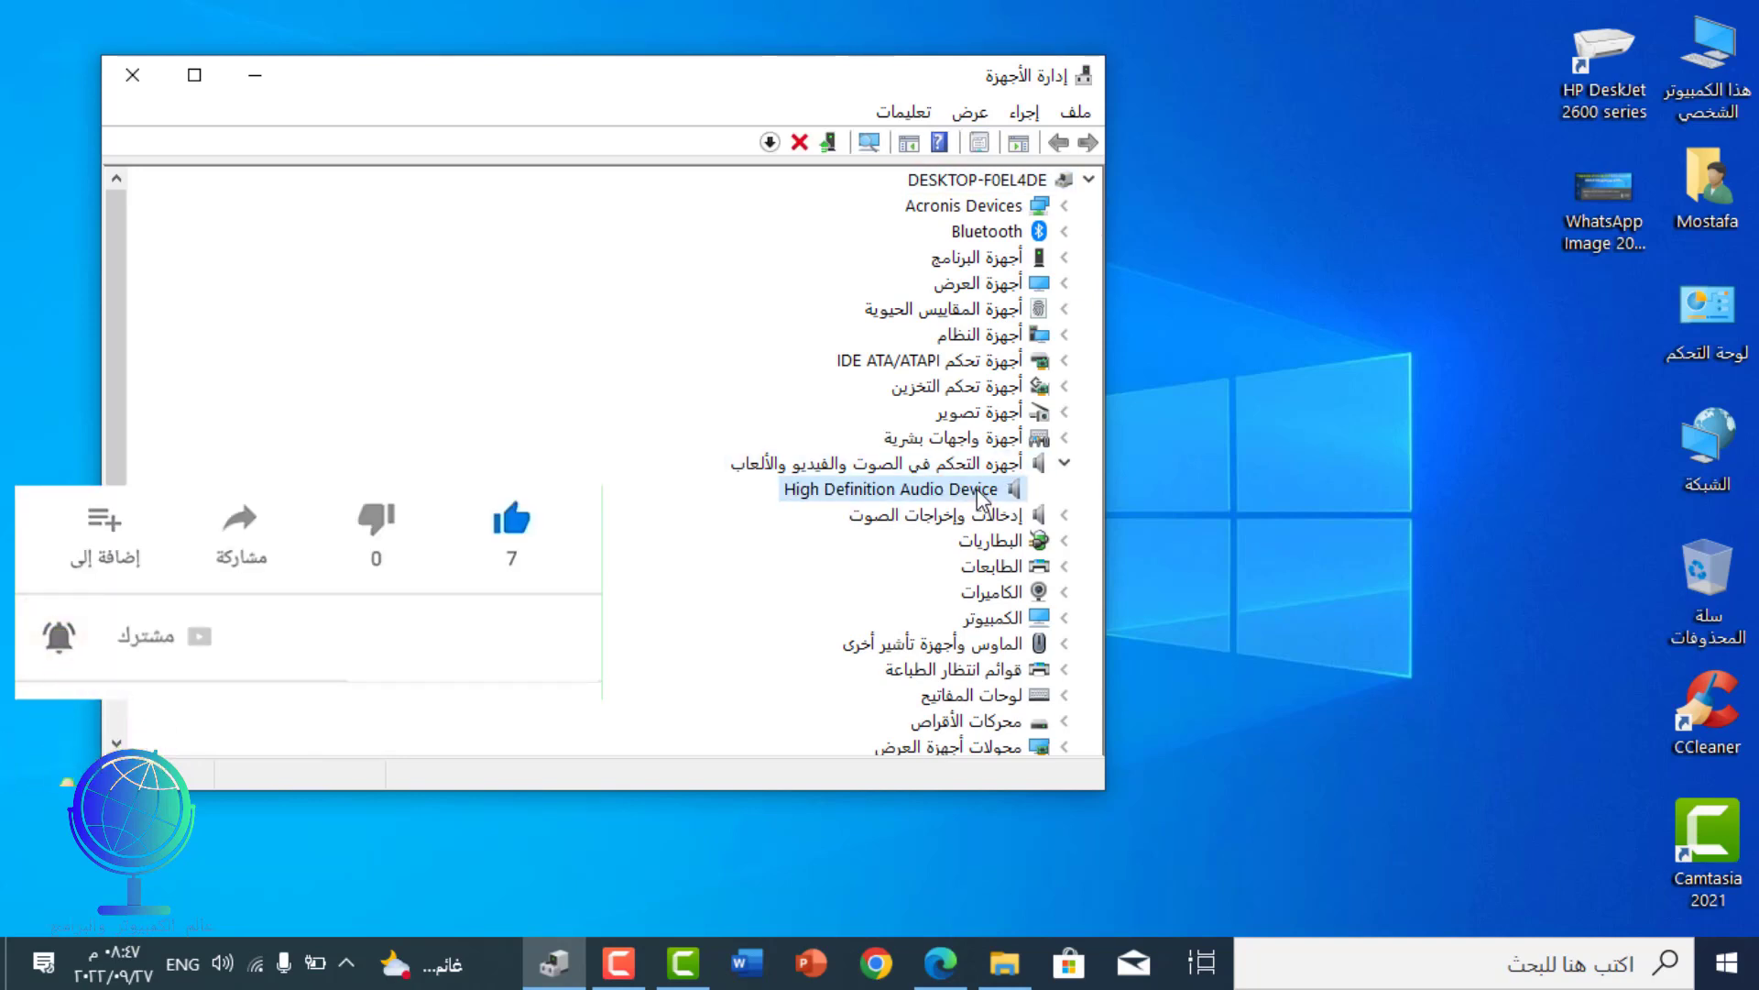
right_click(977, 488)
click(942, 509)
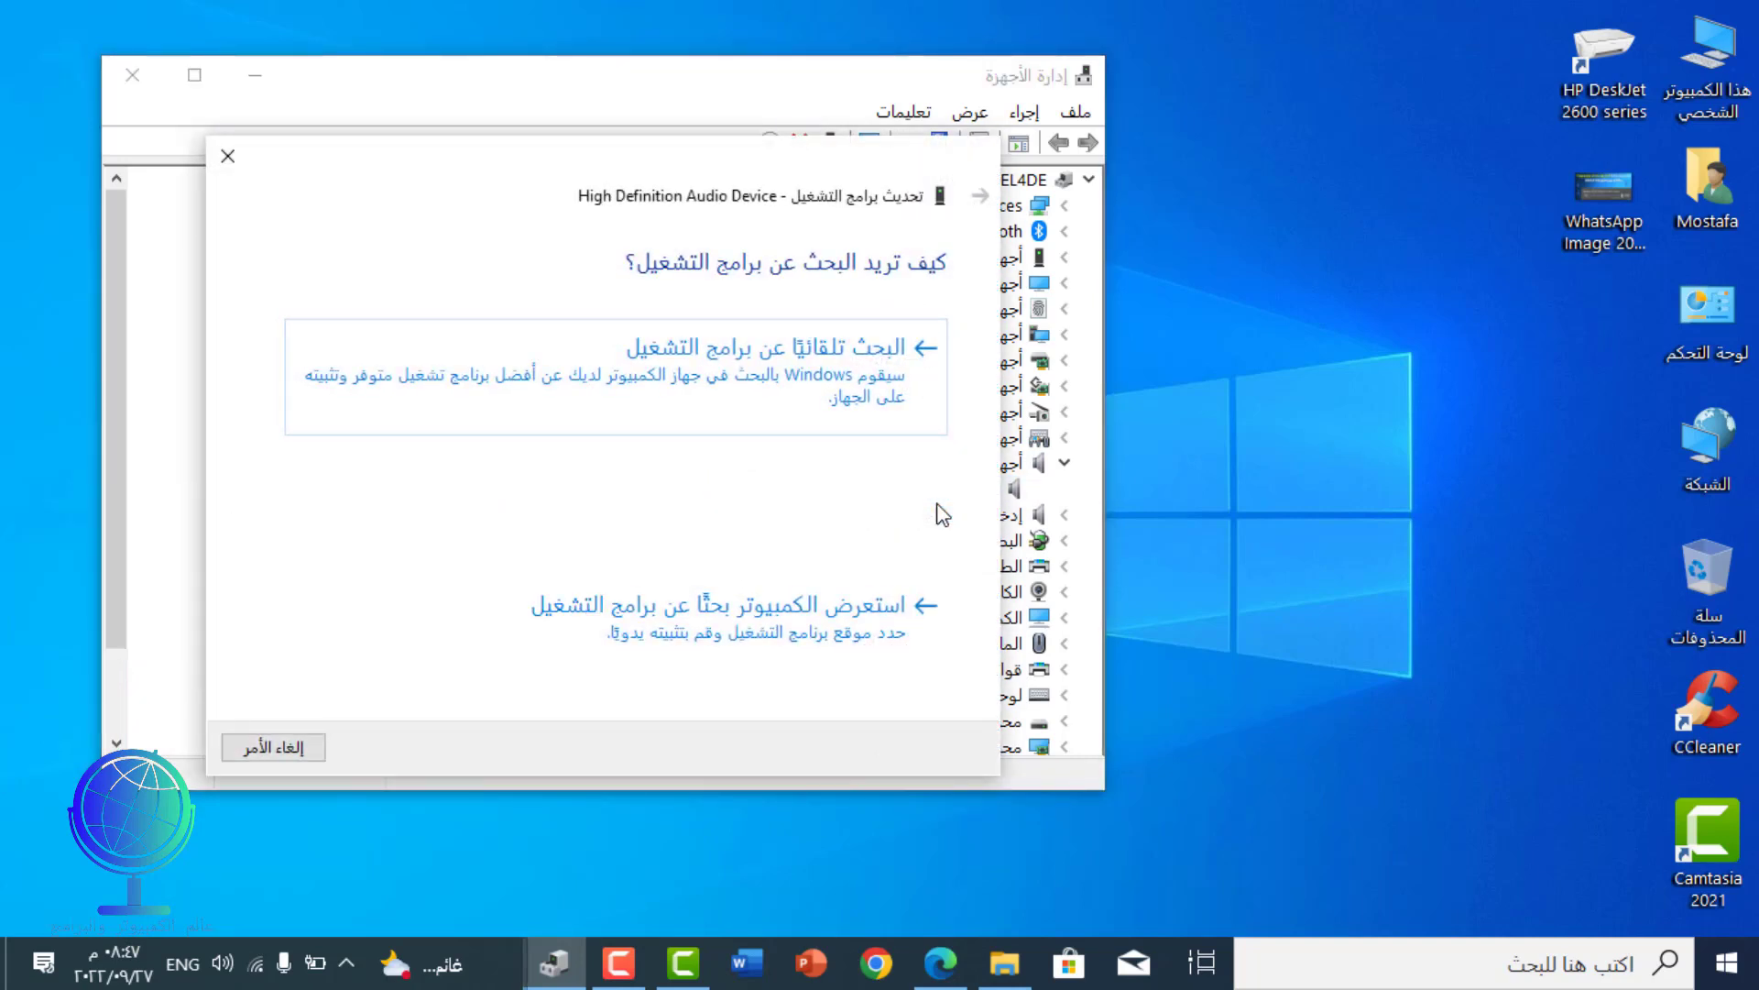
Step: Install the High Definition Audio Device model from the drivers available on the computer, continuing despite the compatibility warning
click(775, 642)
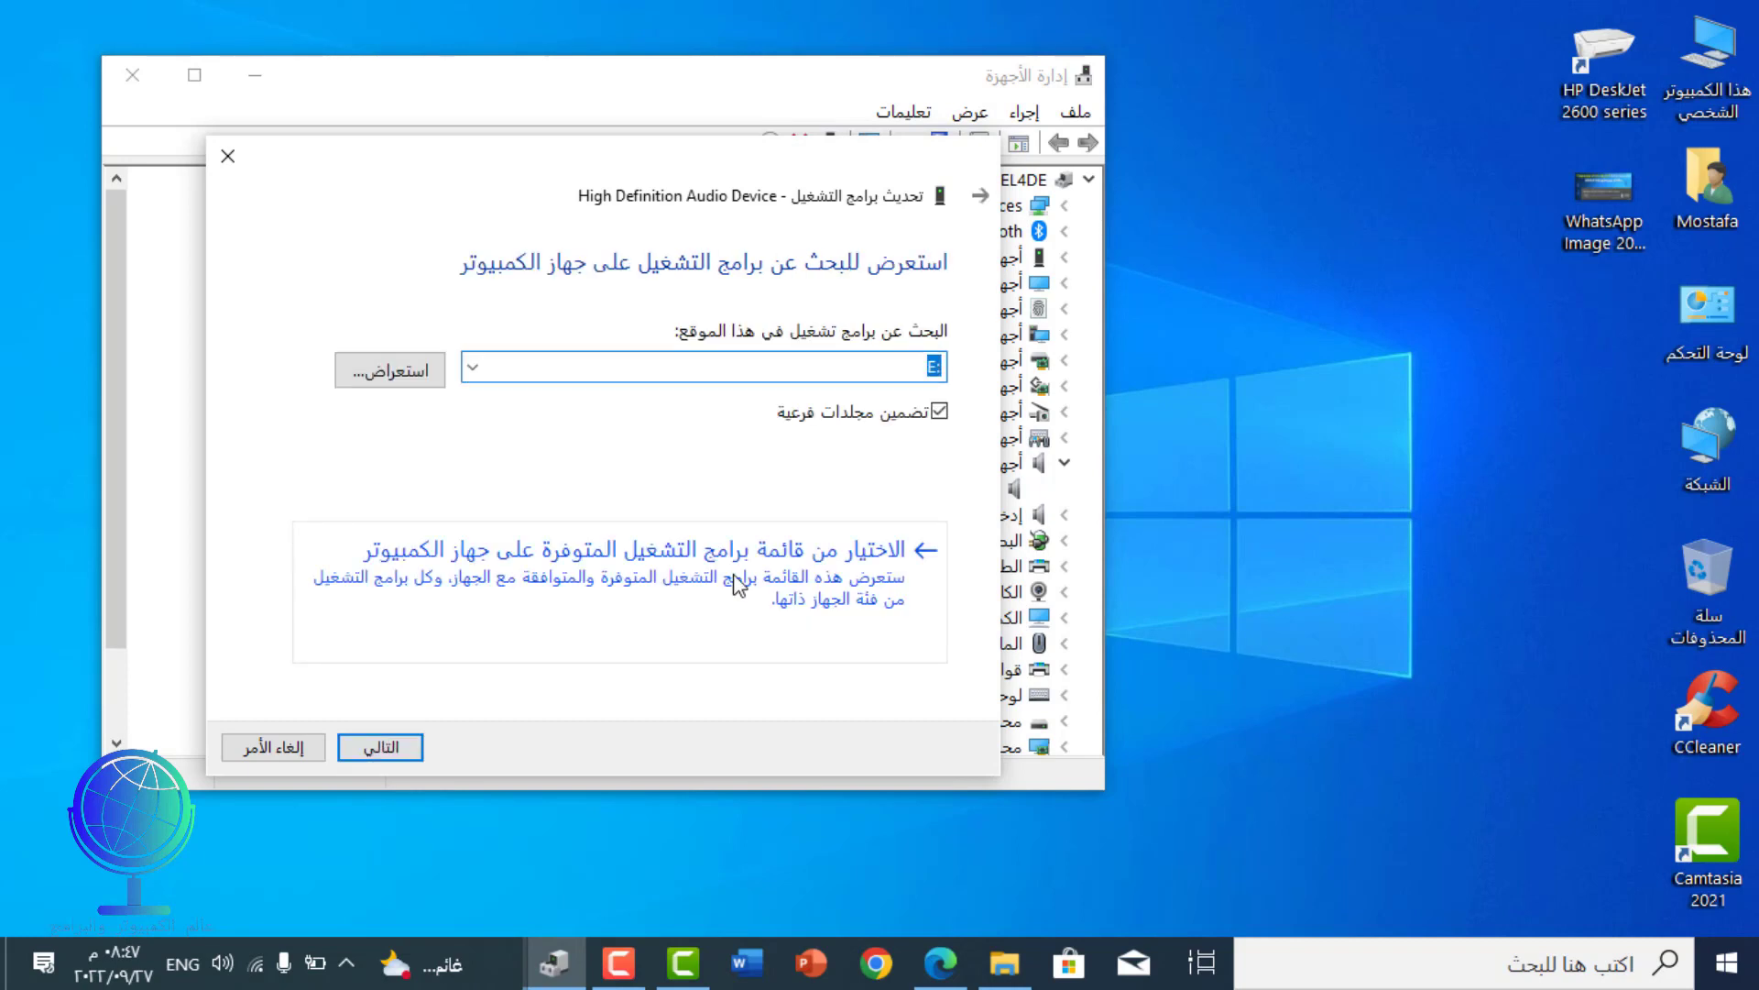
click(739, 585)
click(773, 497)
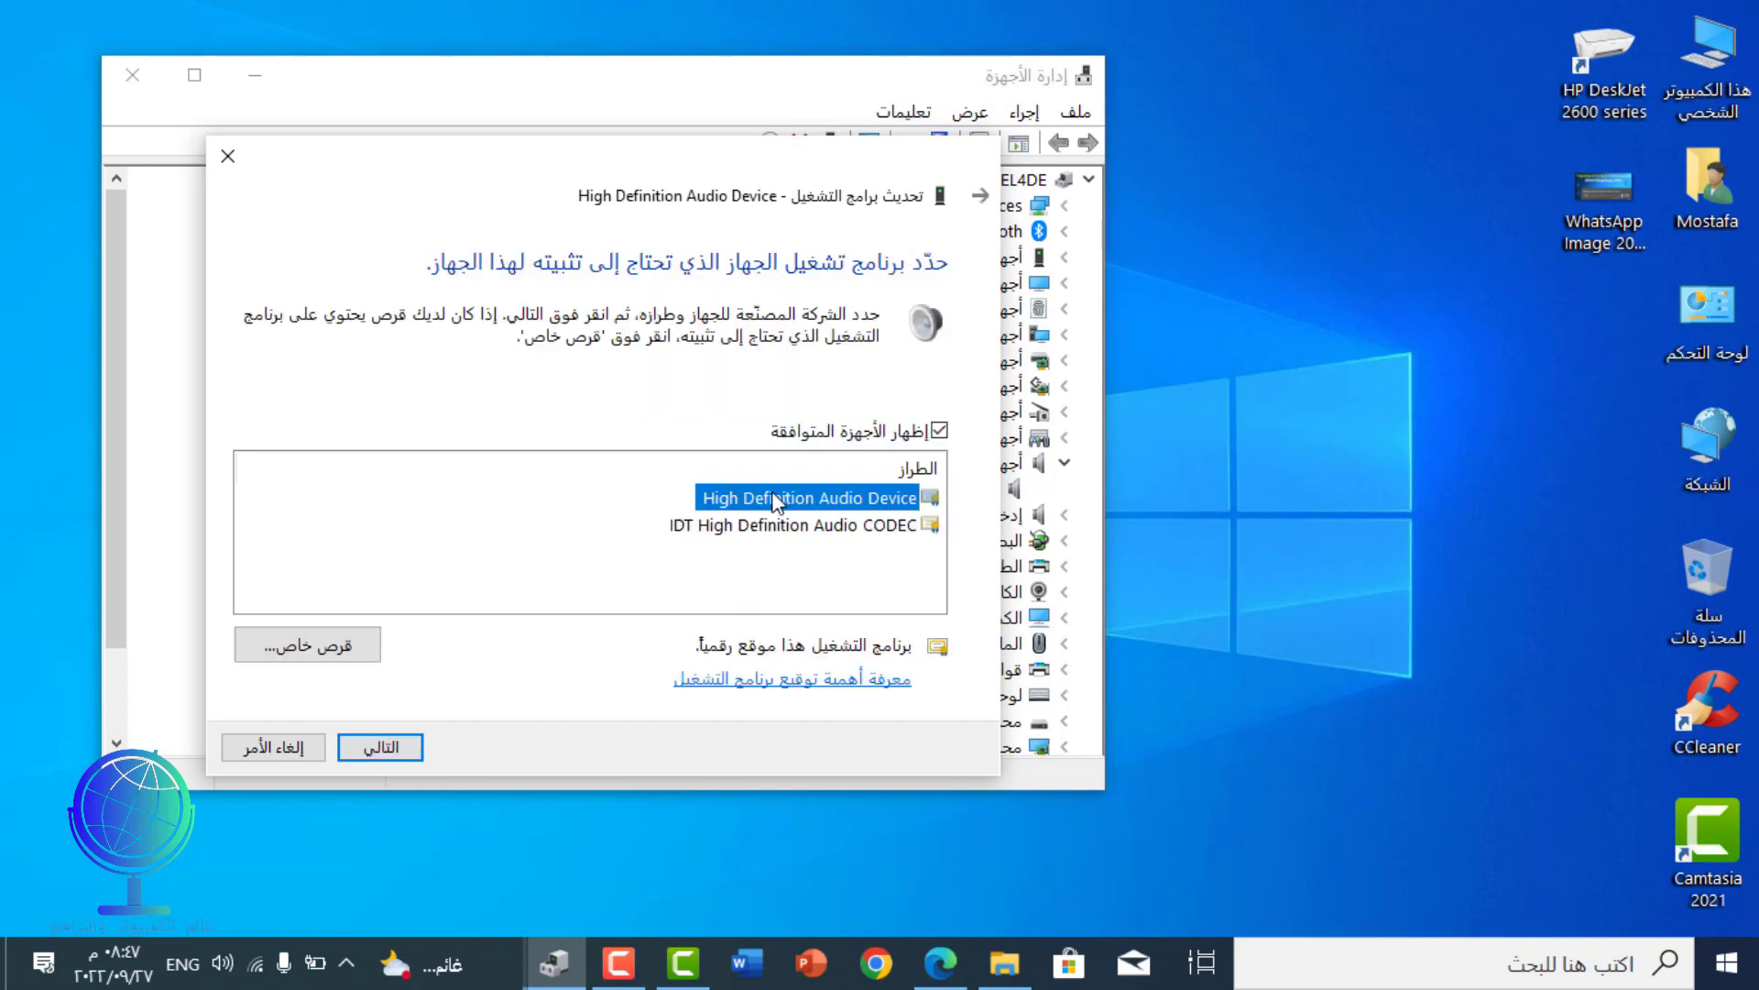
click(399, 753)
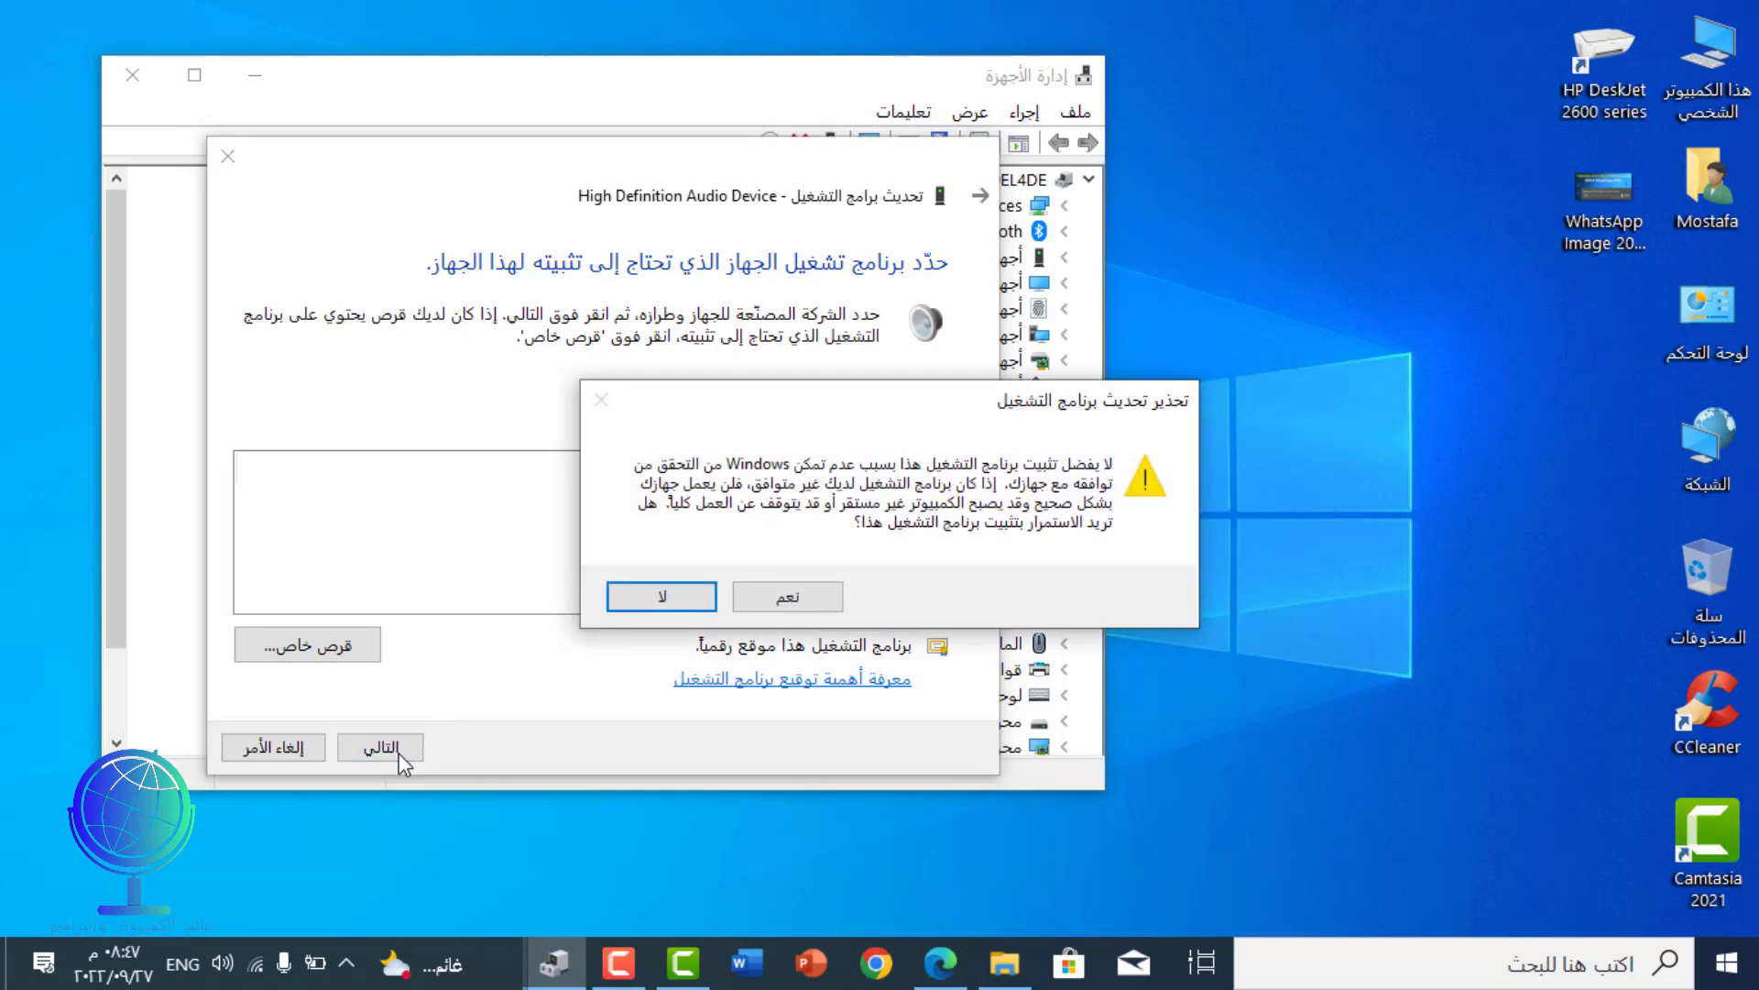
click(752, 605)
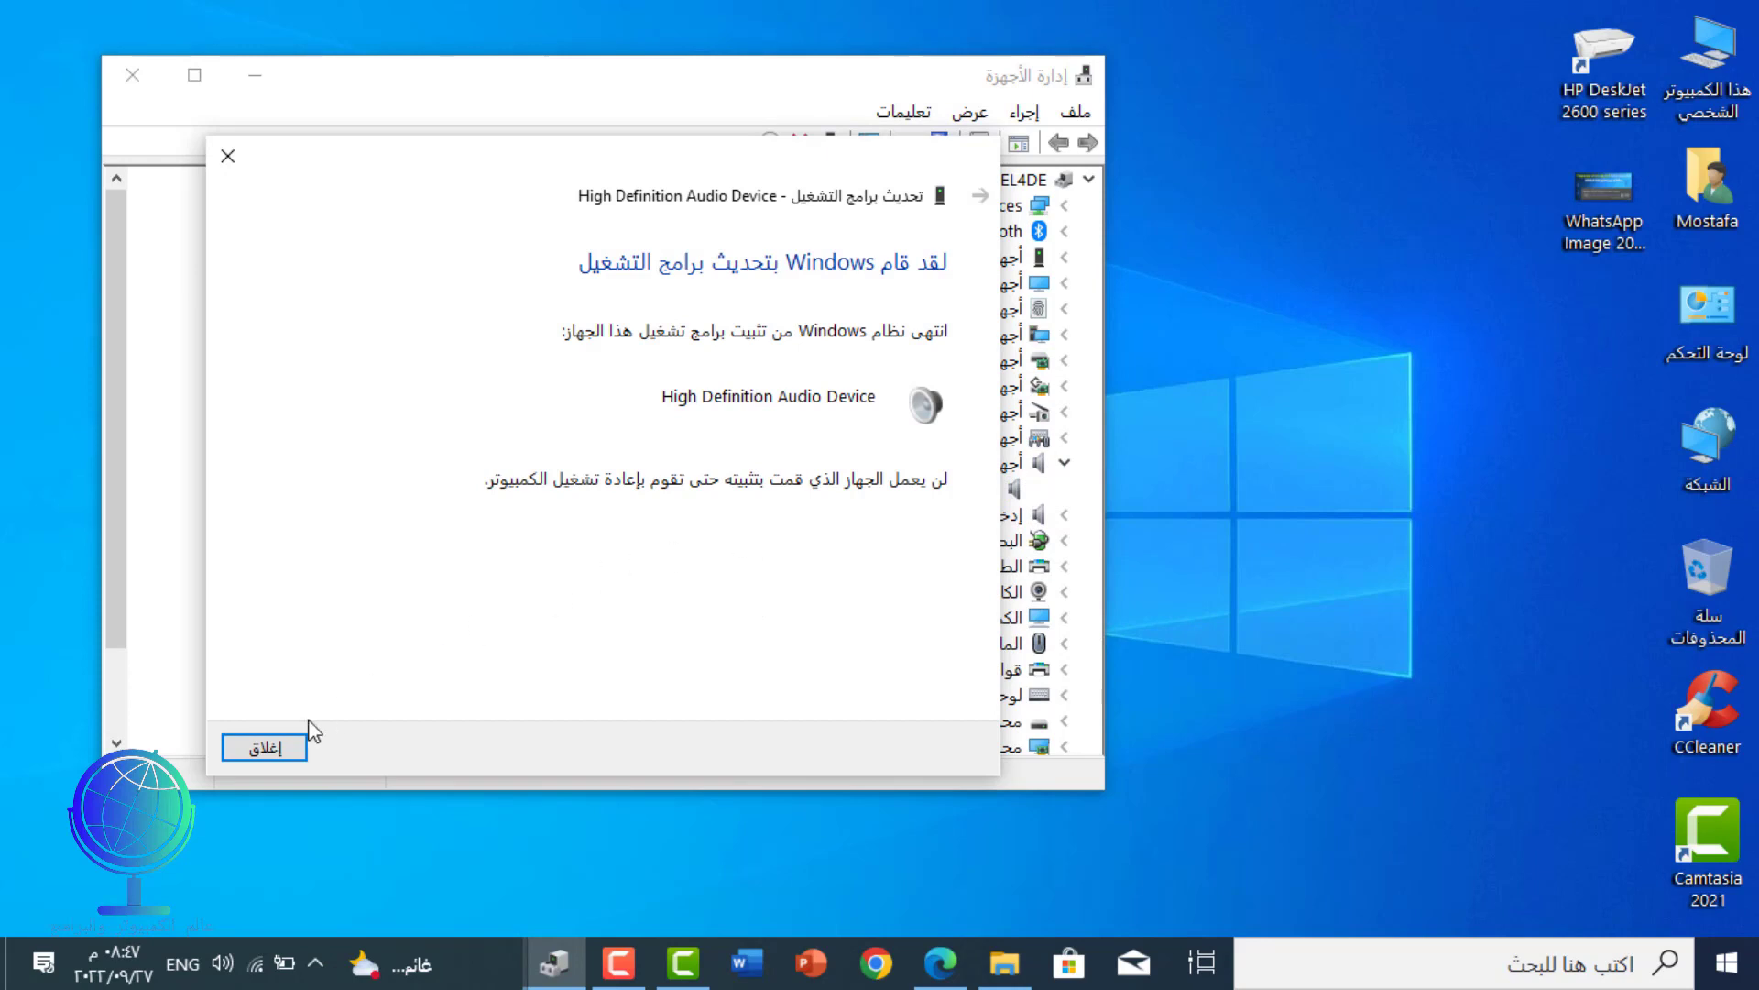
Step: Finish the driver update, decline restarting the computer now, and close Device Manager
click(292, 747)
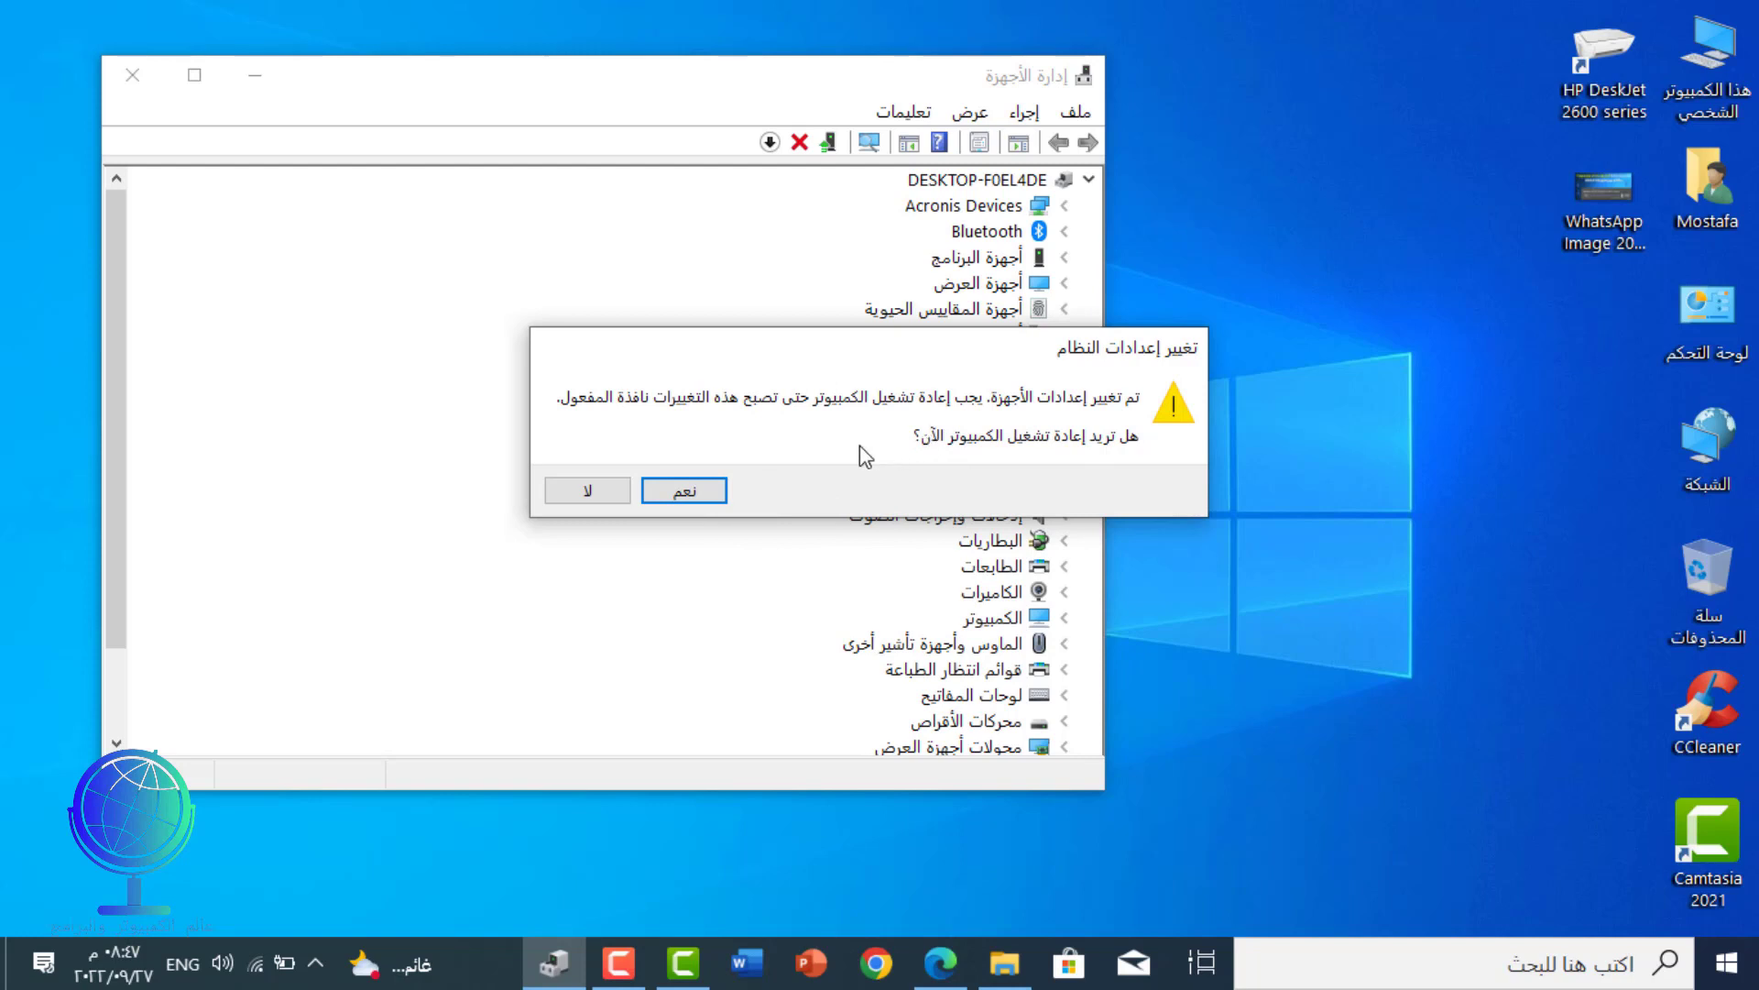
click(603, 492)
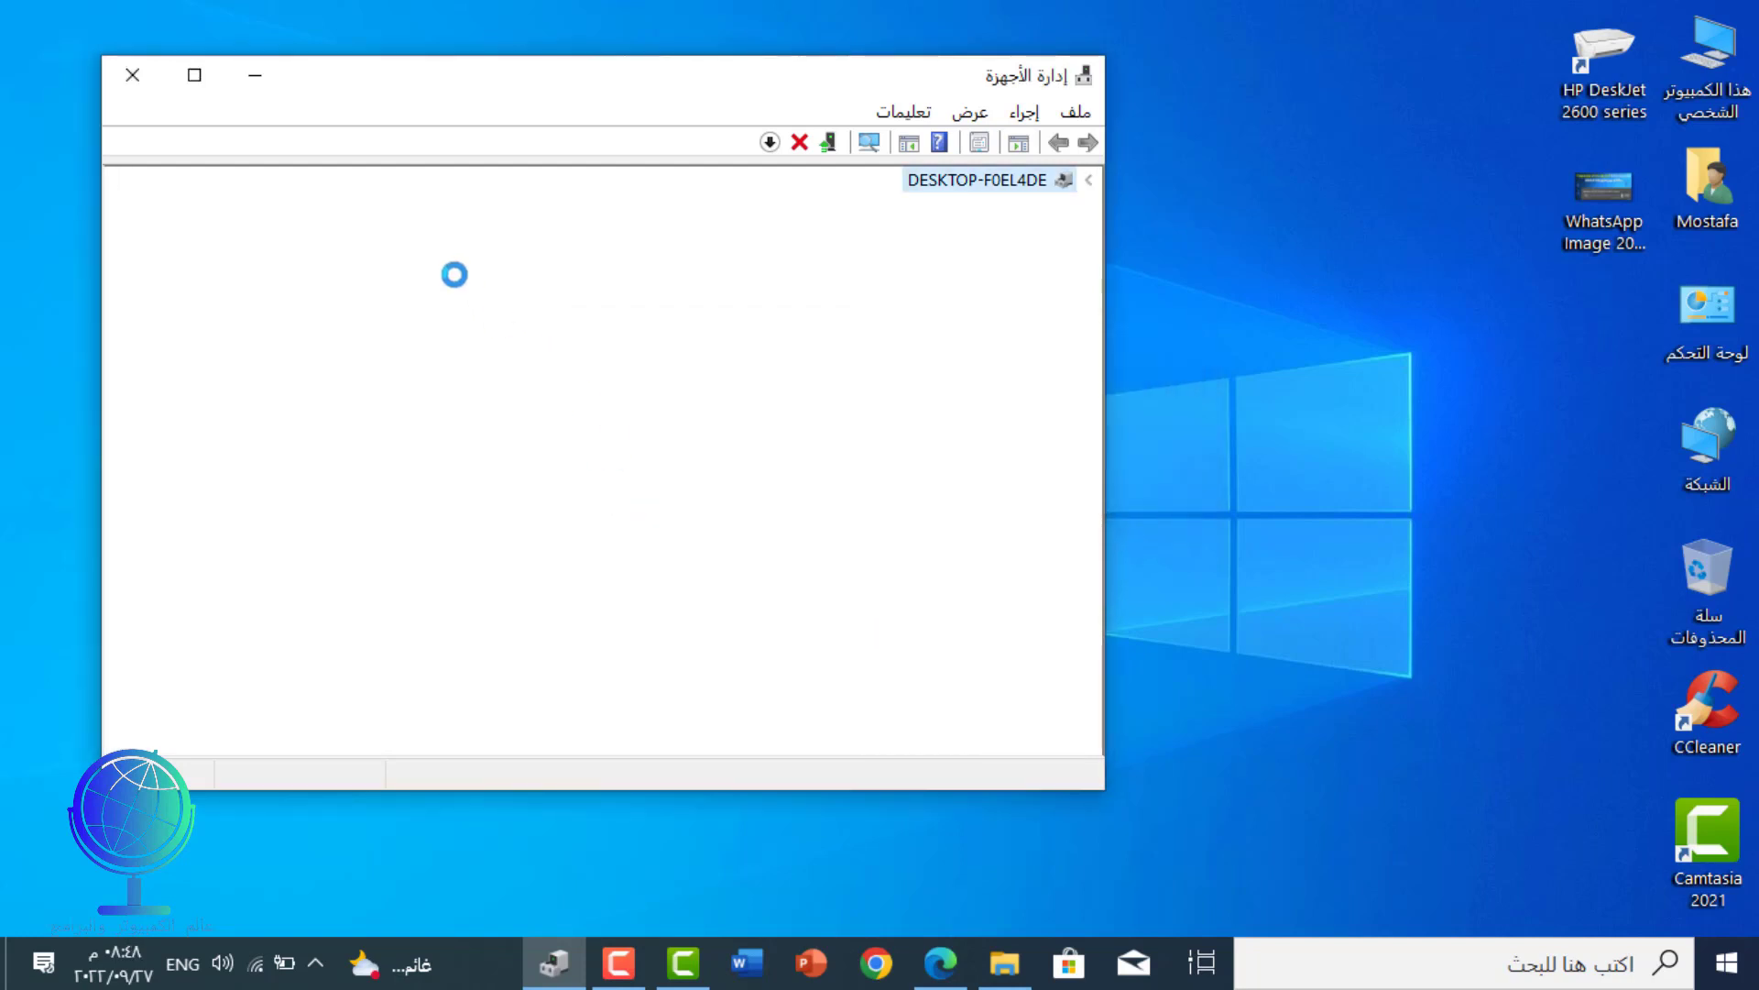
drag(830, 93, 1086, 148)
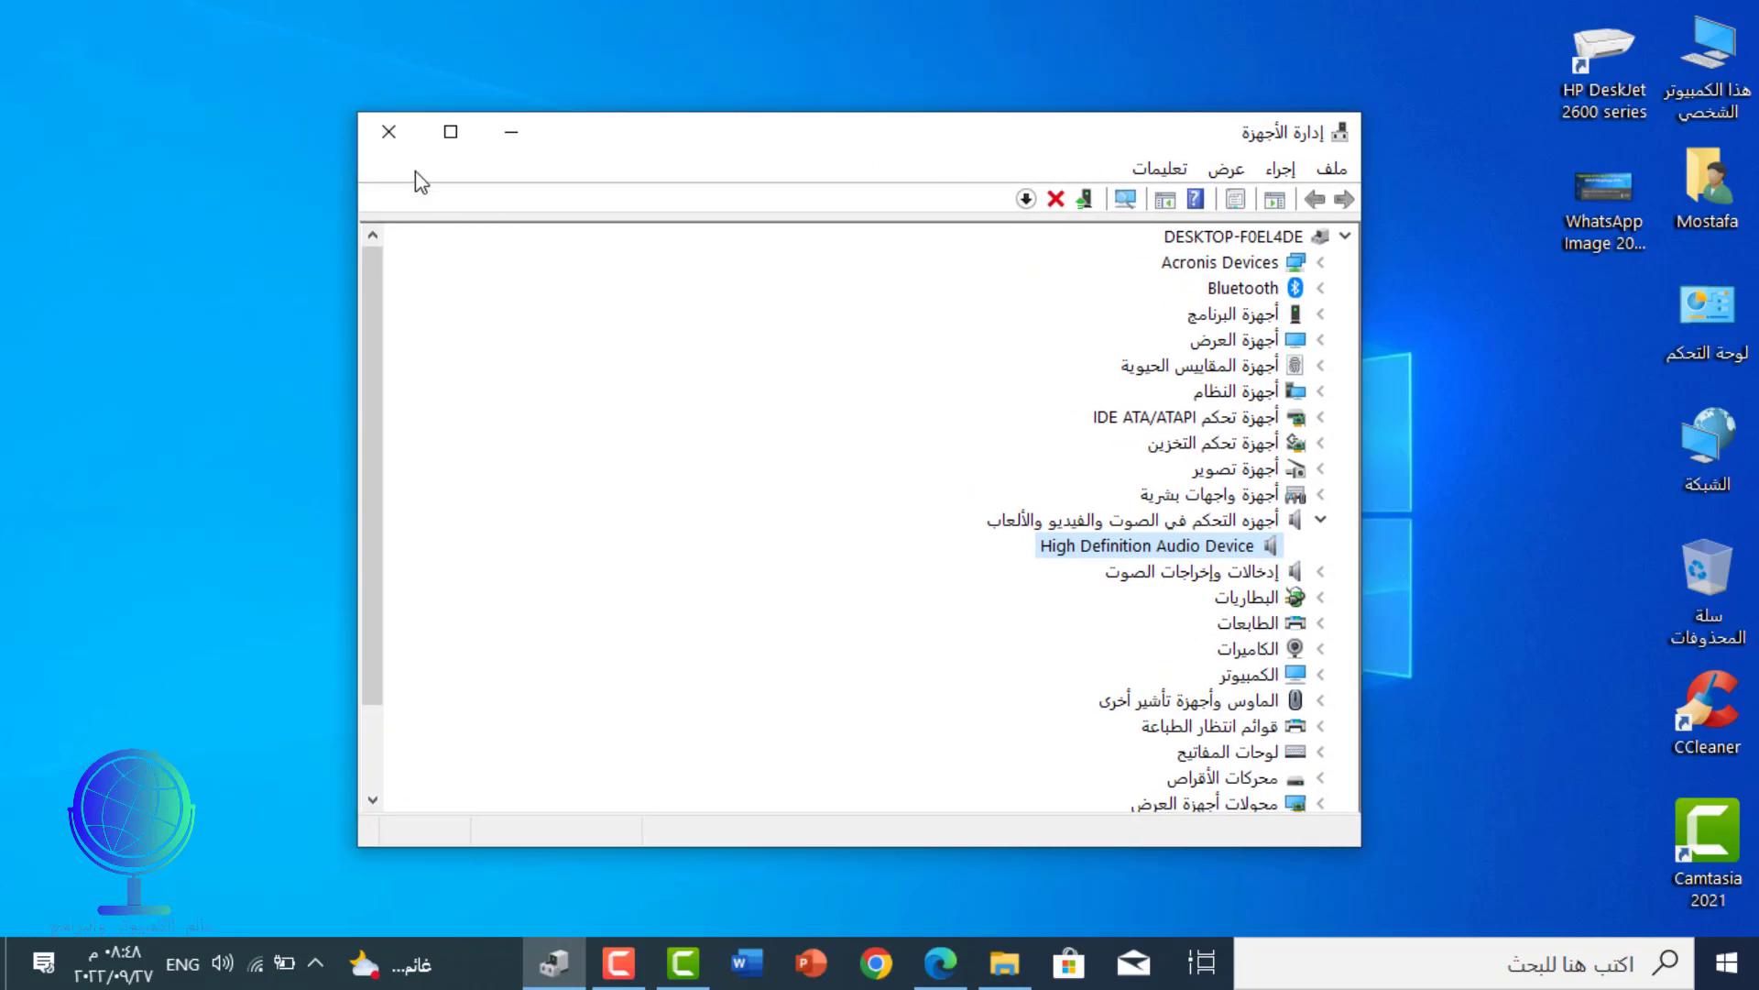
click(389, 138)
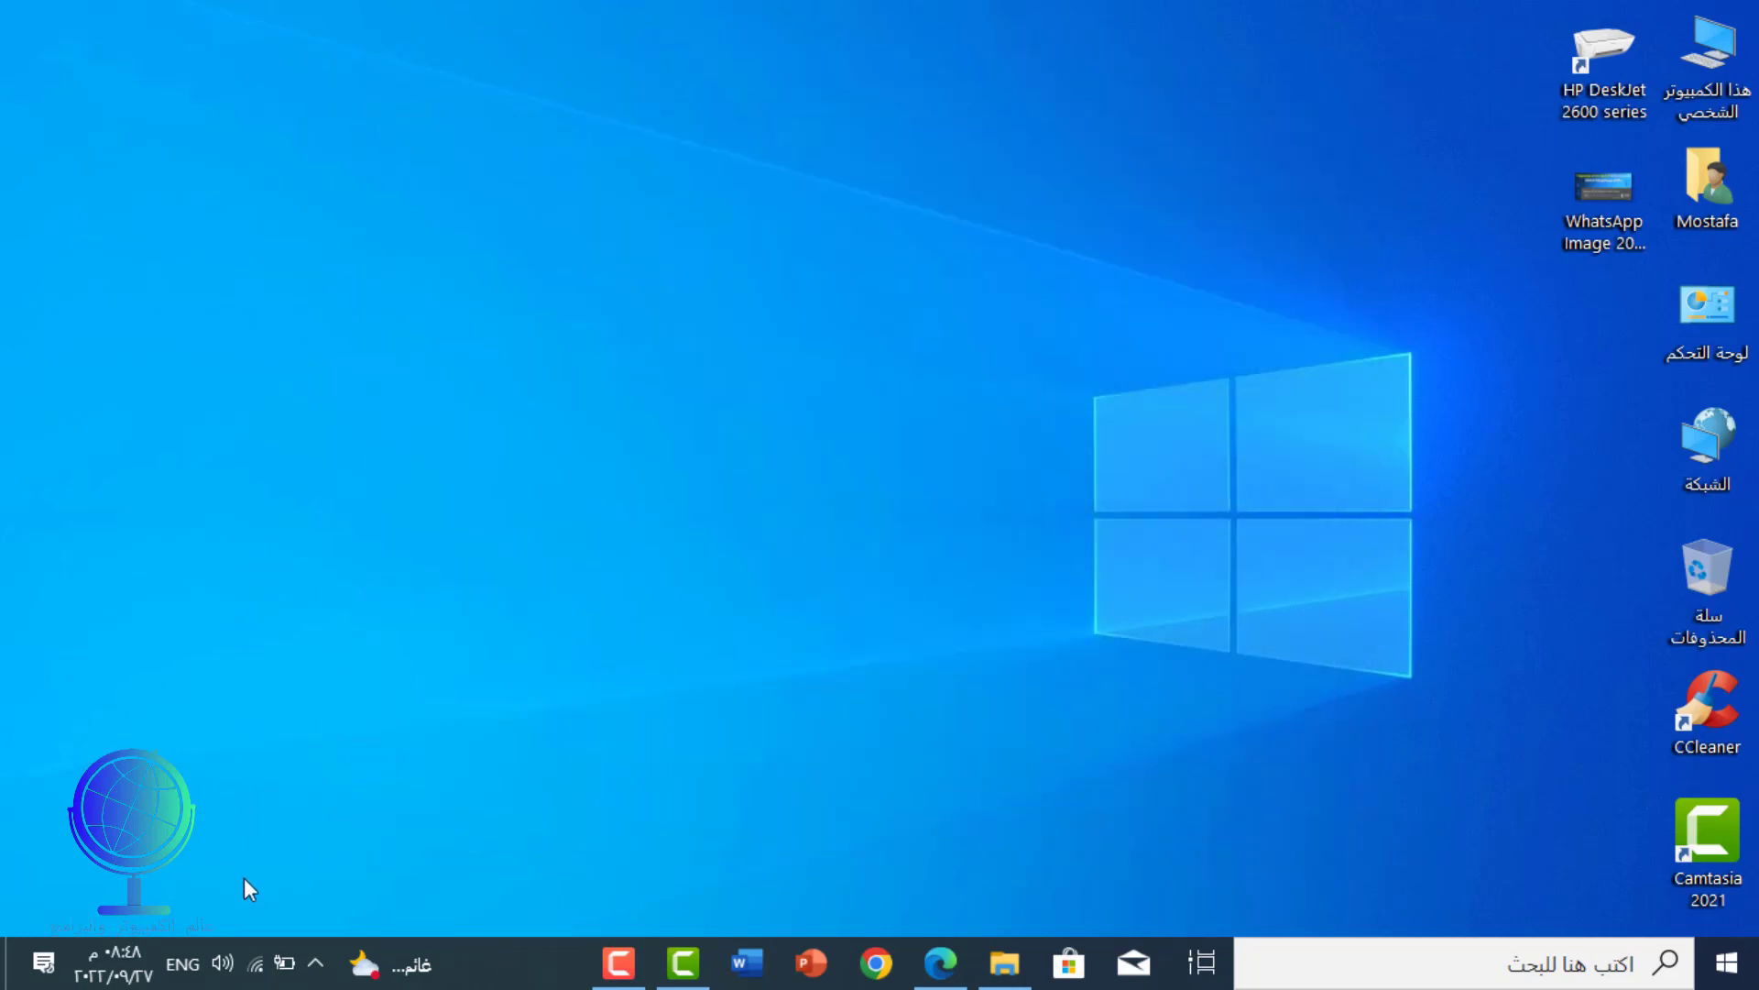
Step: Open the playback devices in the Sound dialog and select the Speakers
right_click(225, 969)
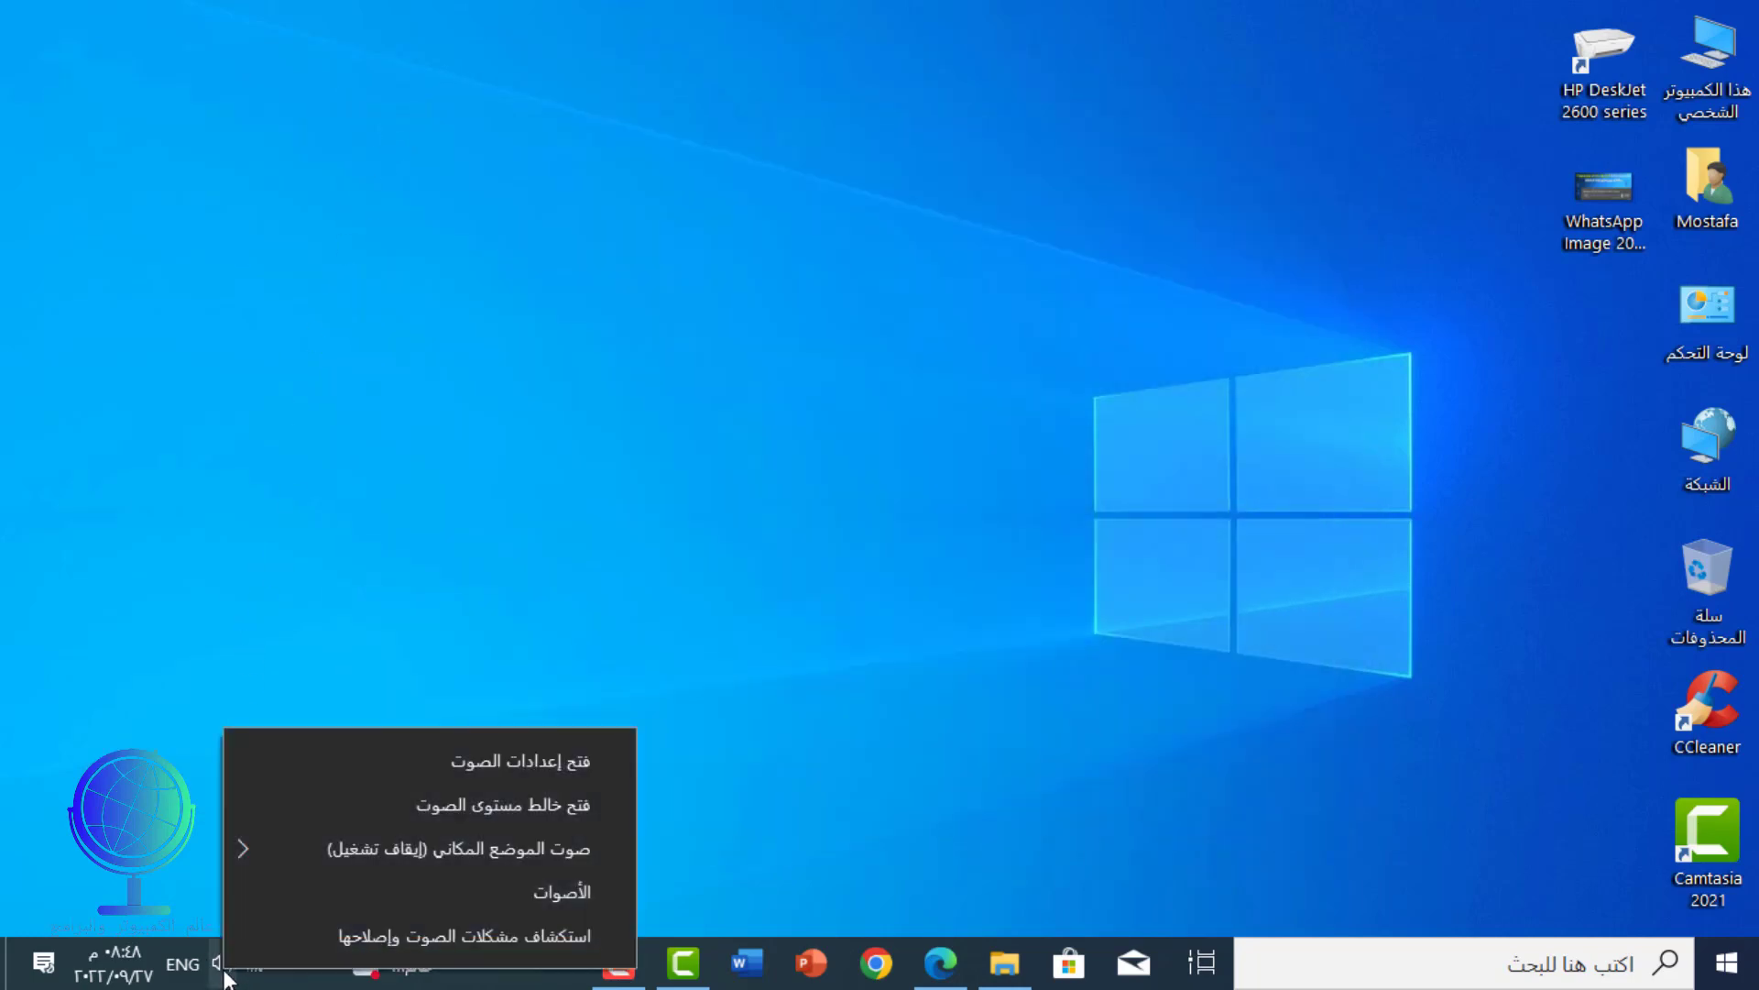
click(460, 889)
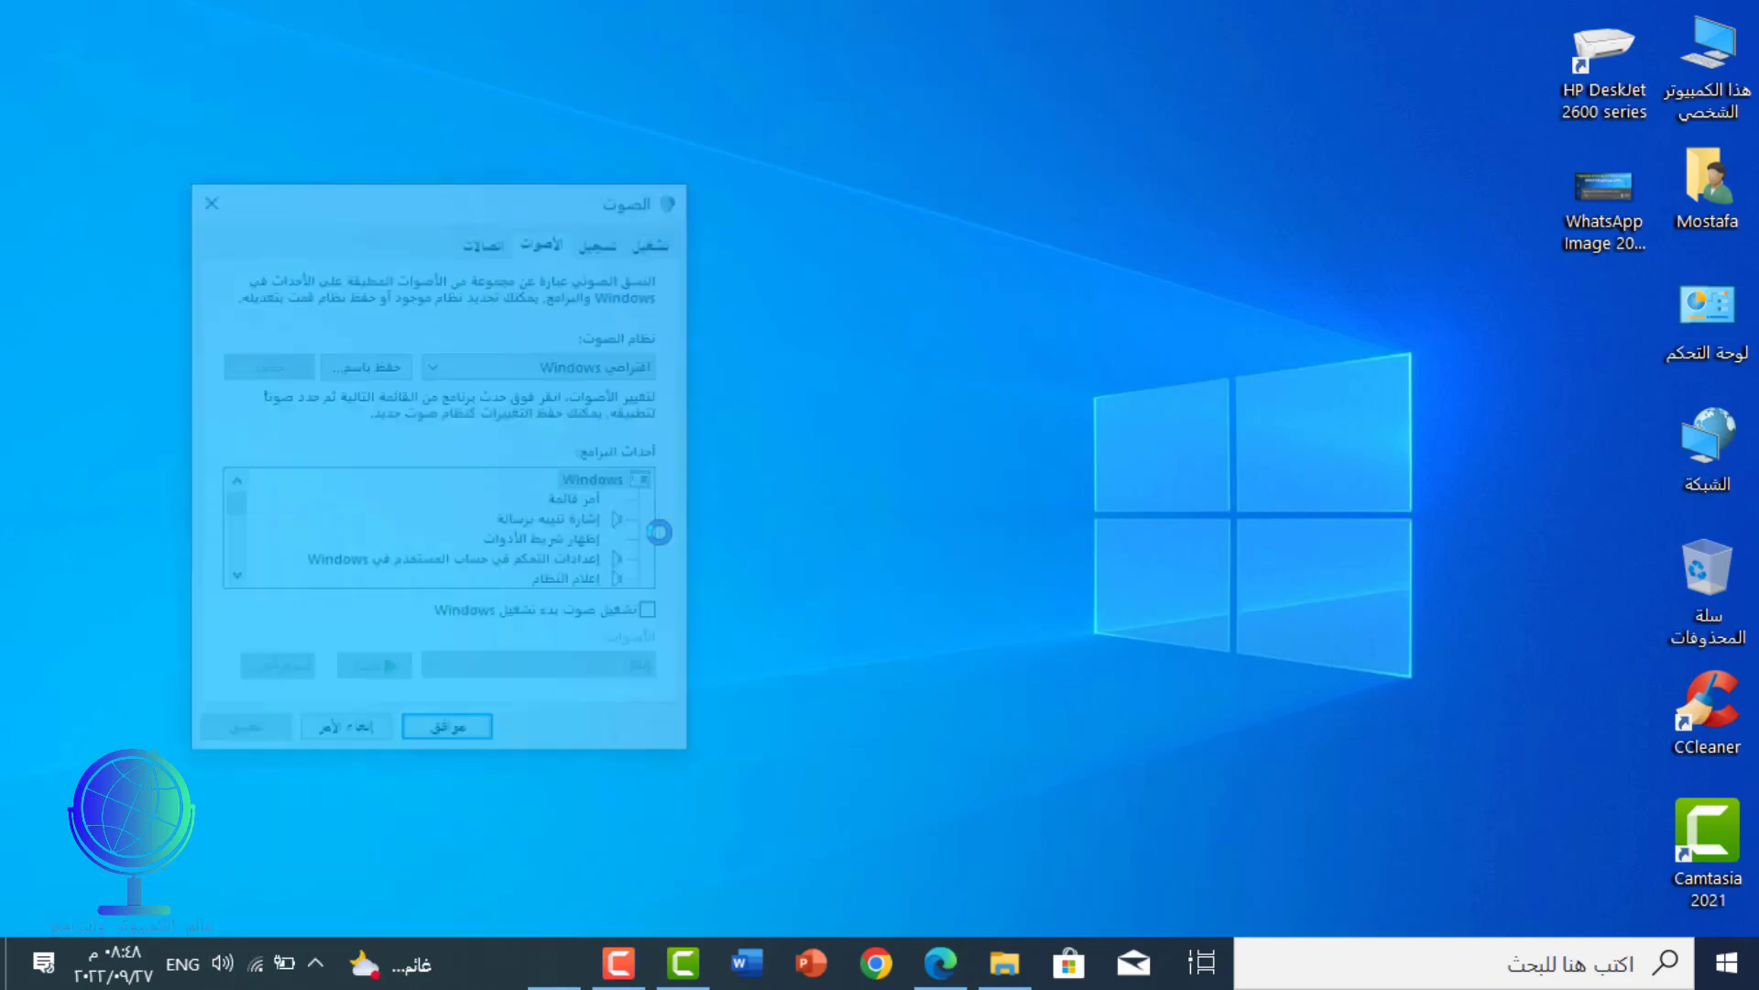
click(650, 242)
drag(568, 209, 547, 88)
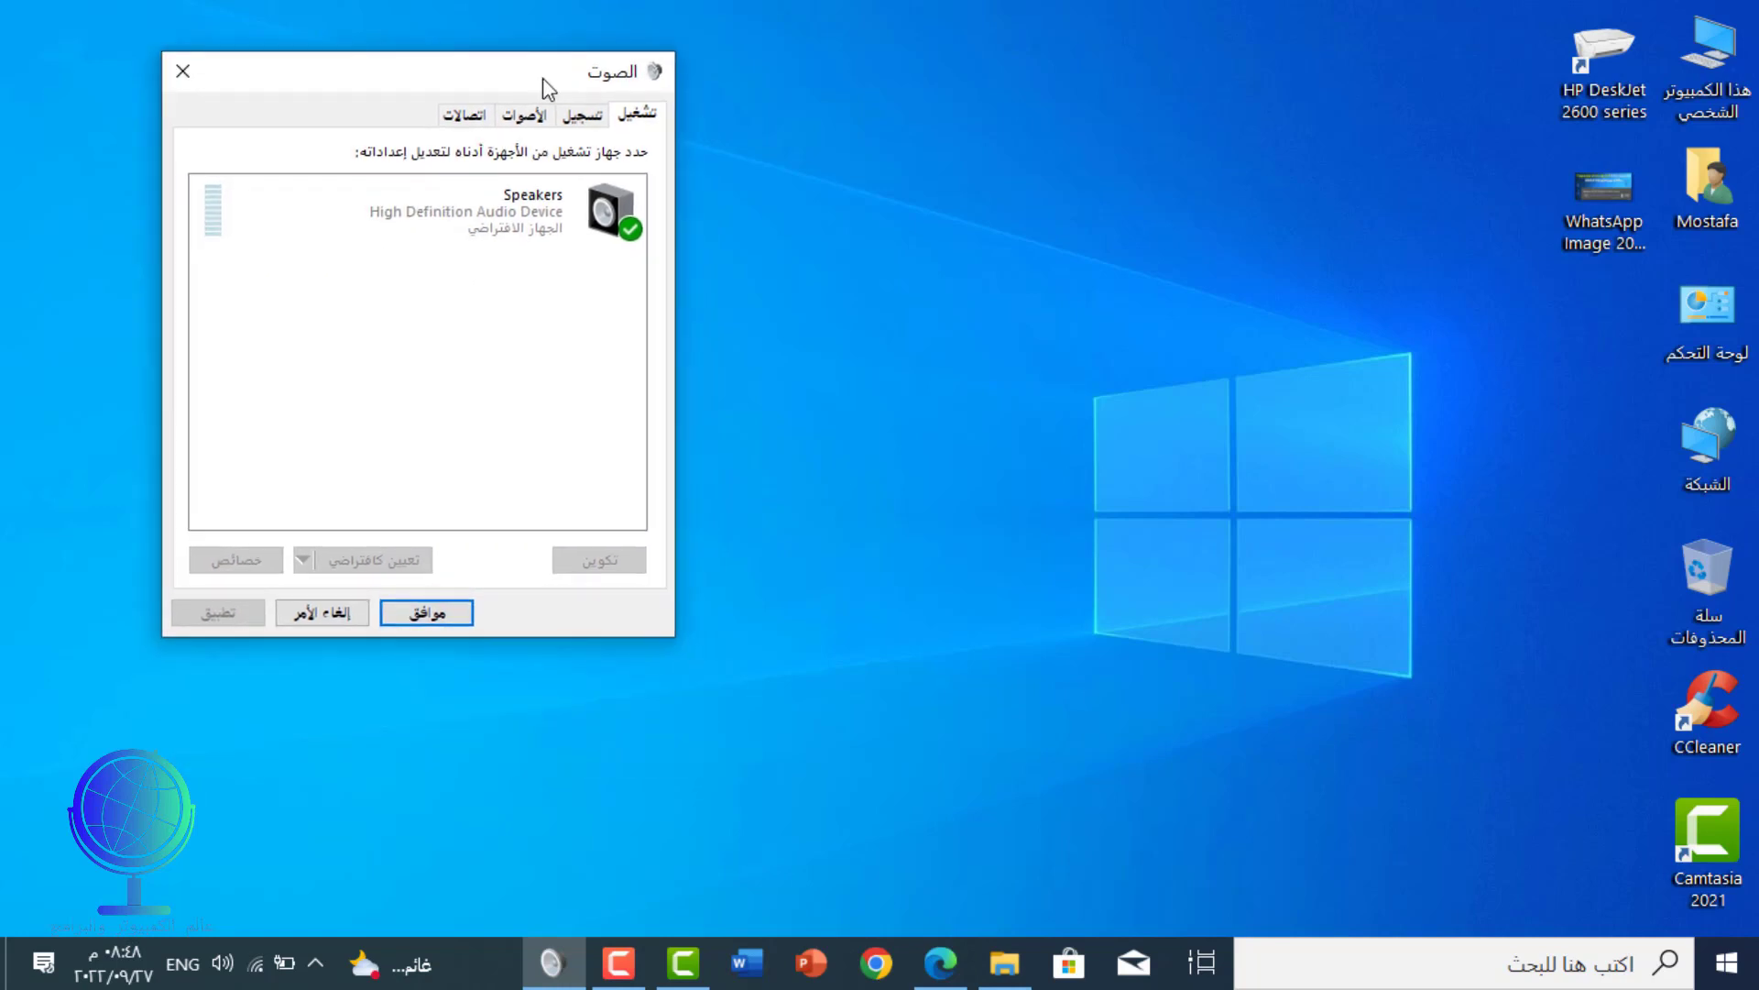
click(533, 209)
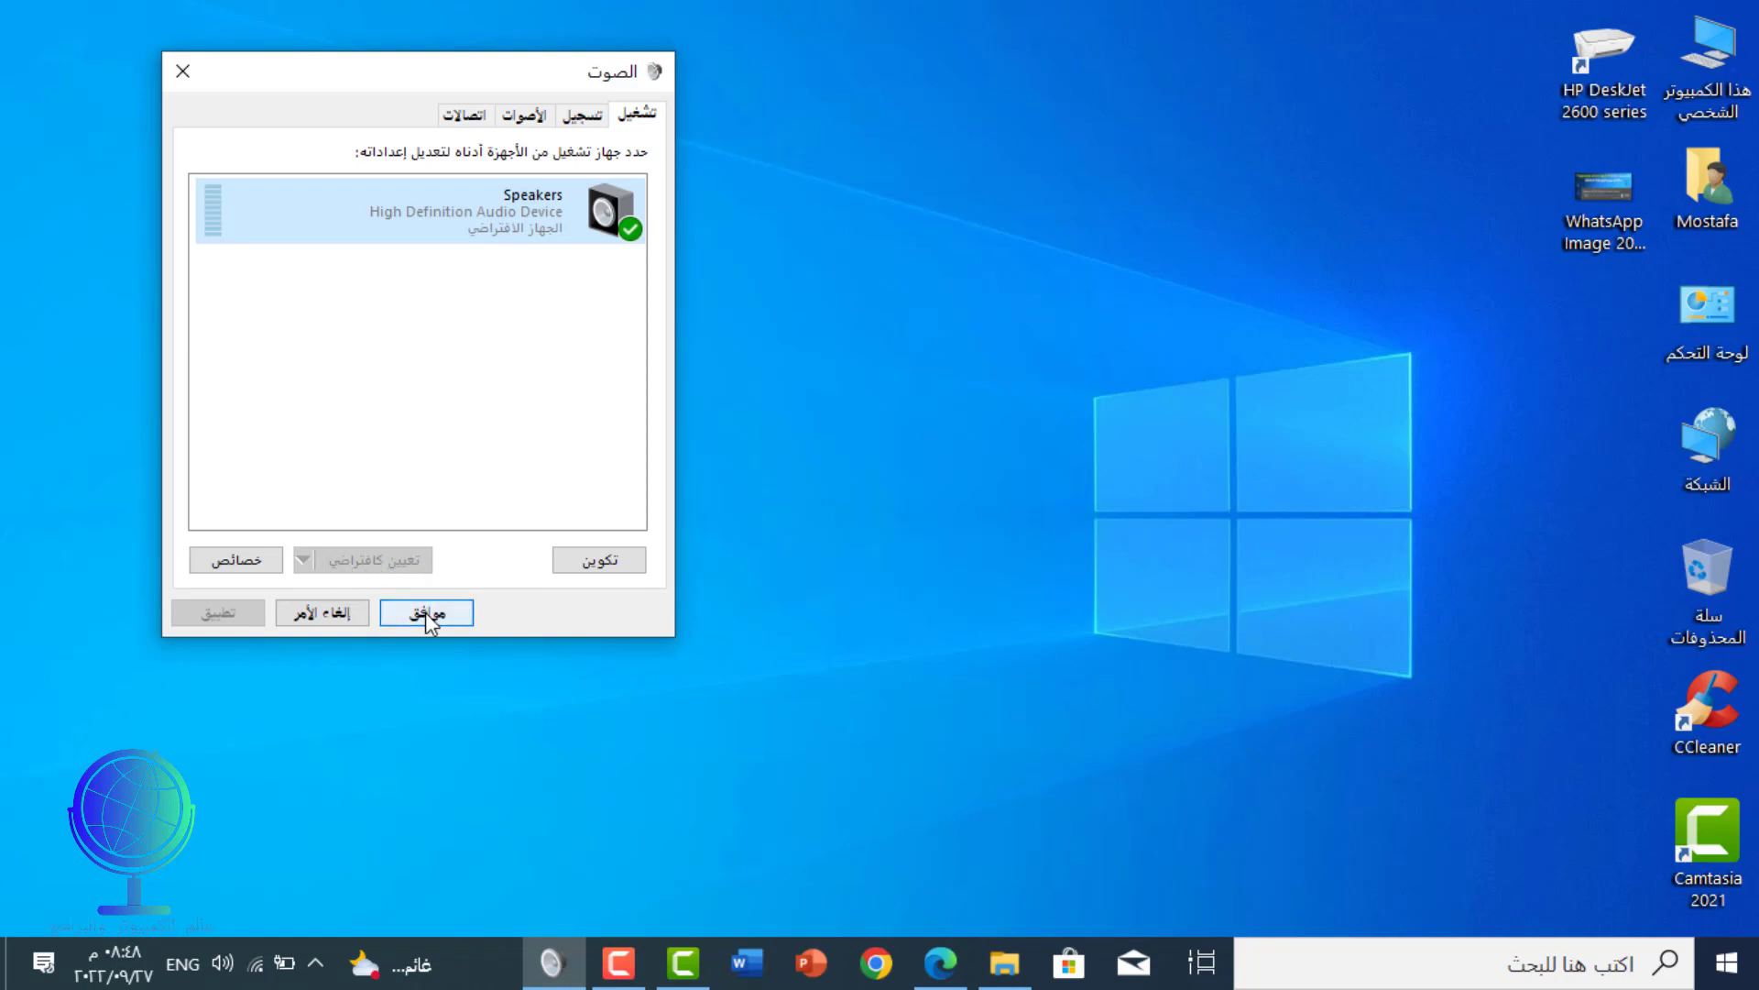
Step: Turn Disable all enhancements off and on again in the Speakers' properties, leave it enabled, and save the sound settings
right_click(517, 205)
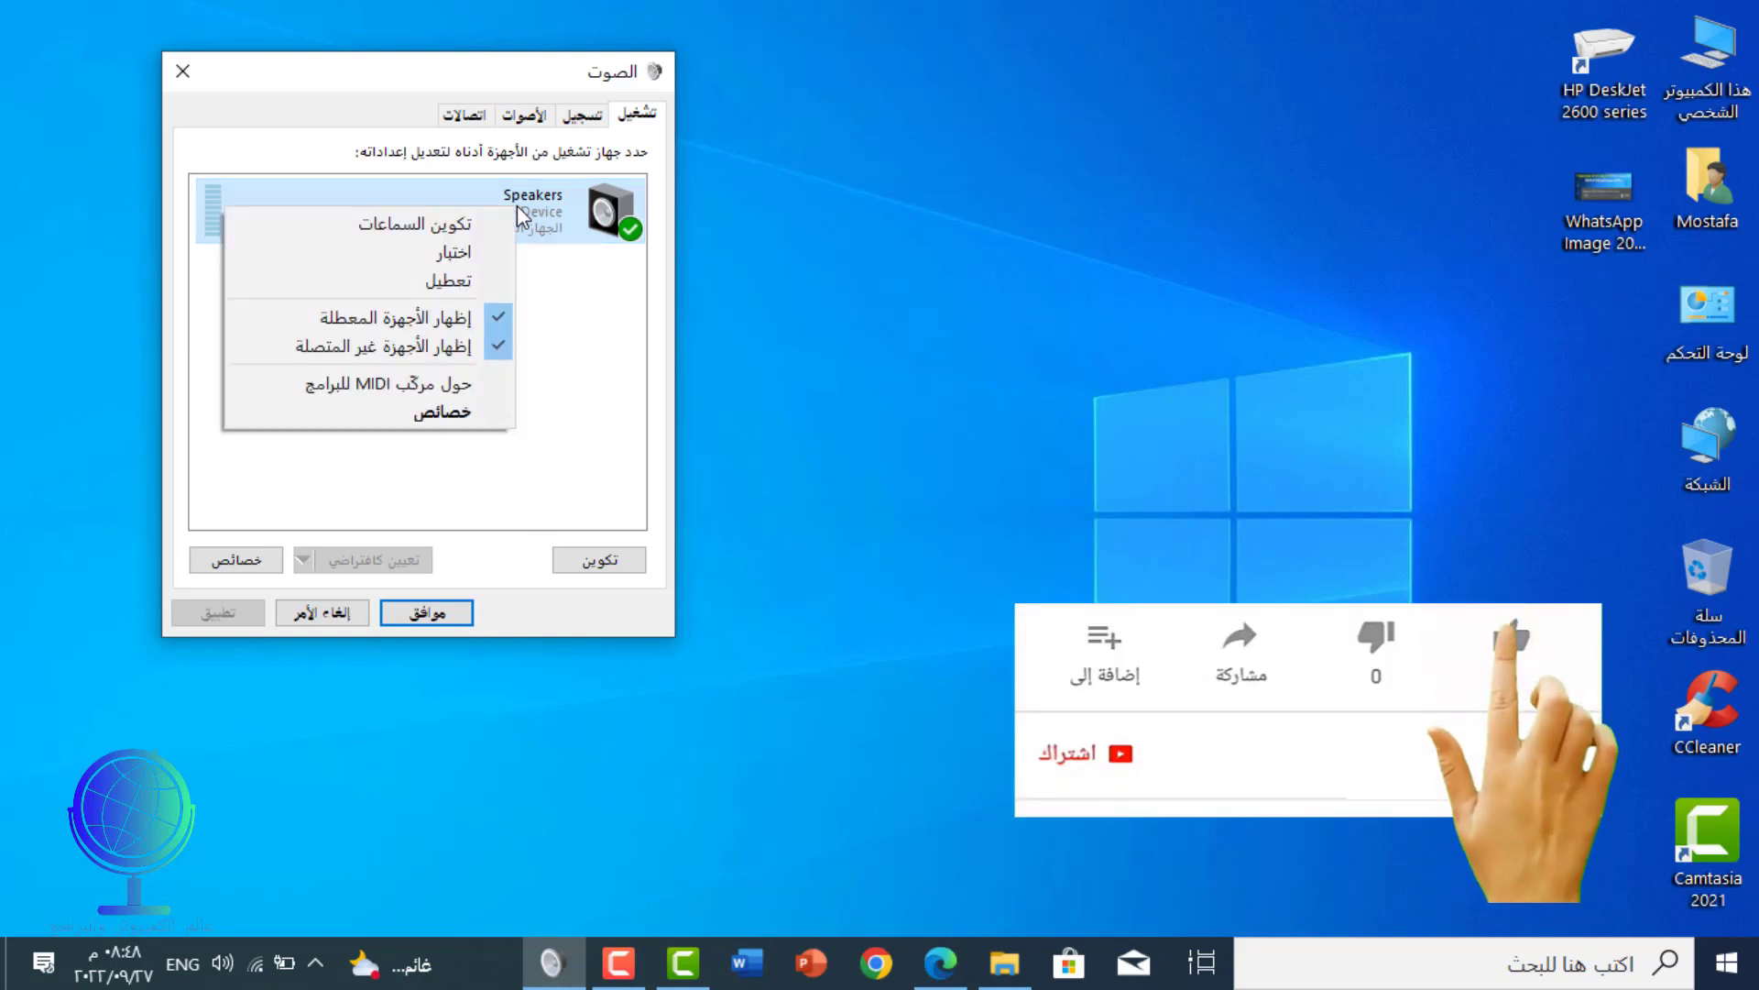
click(463, 411)
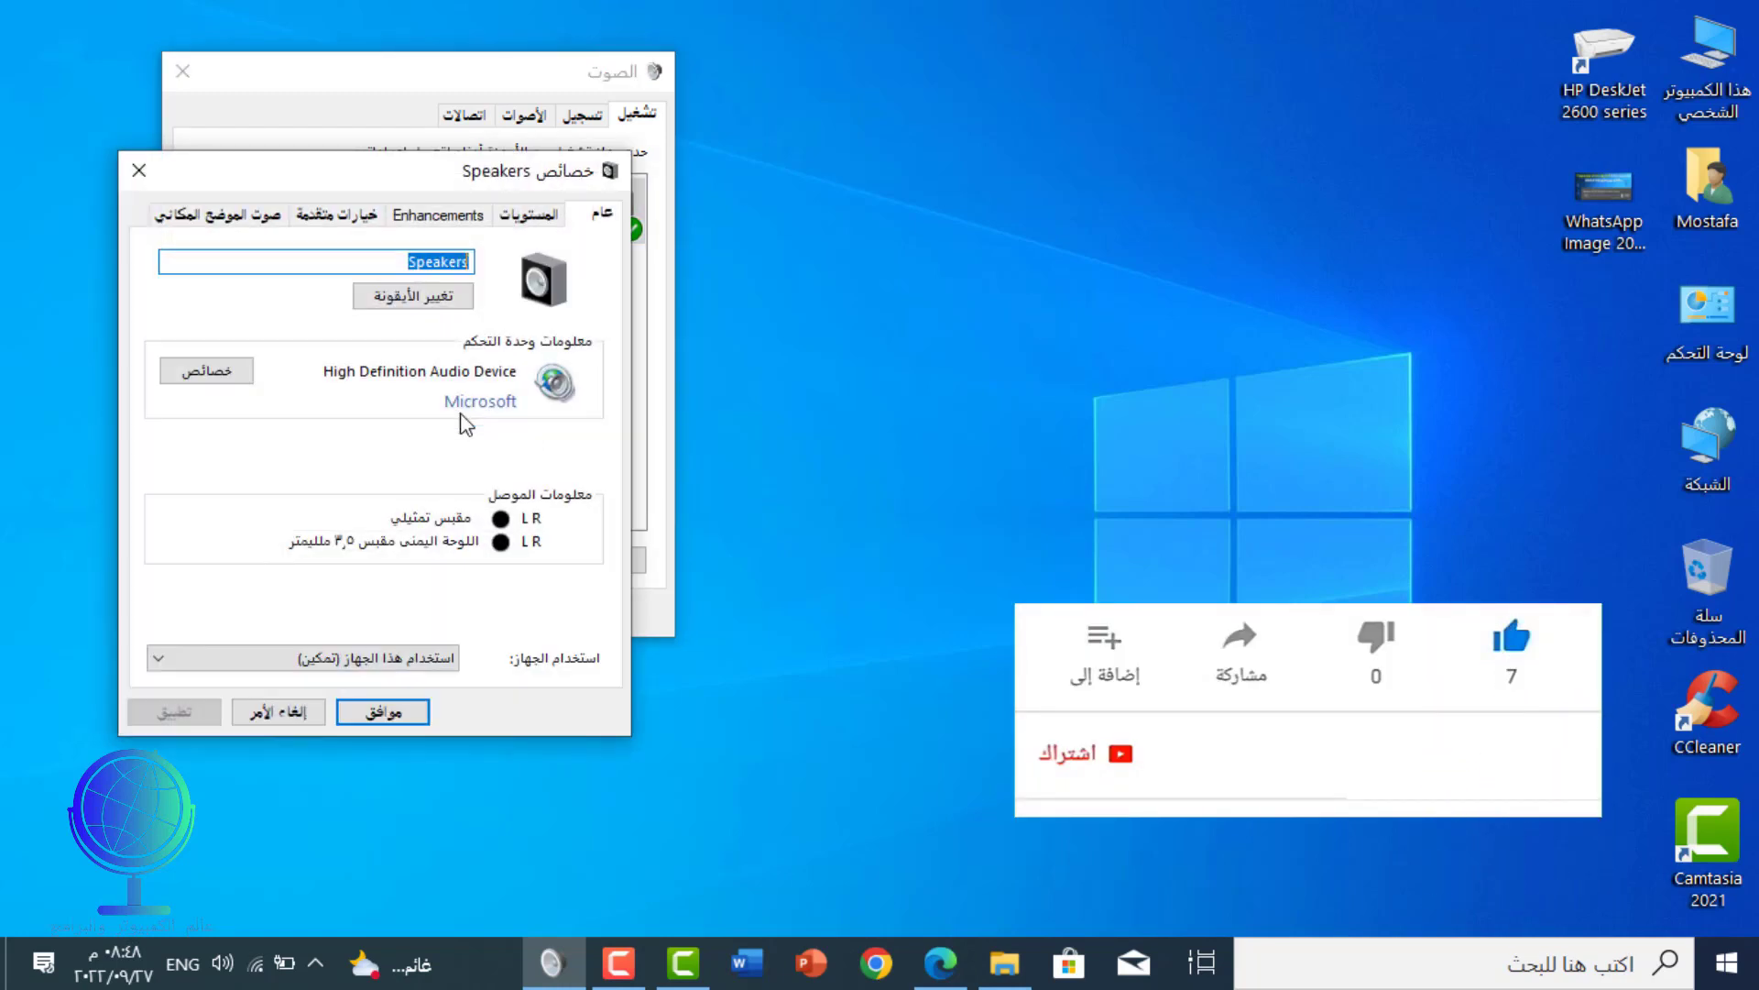
click(440, 216)
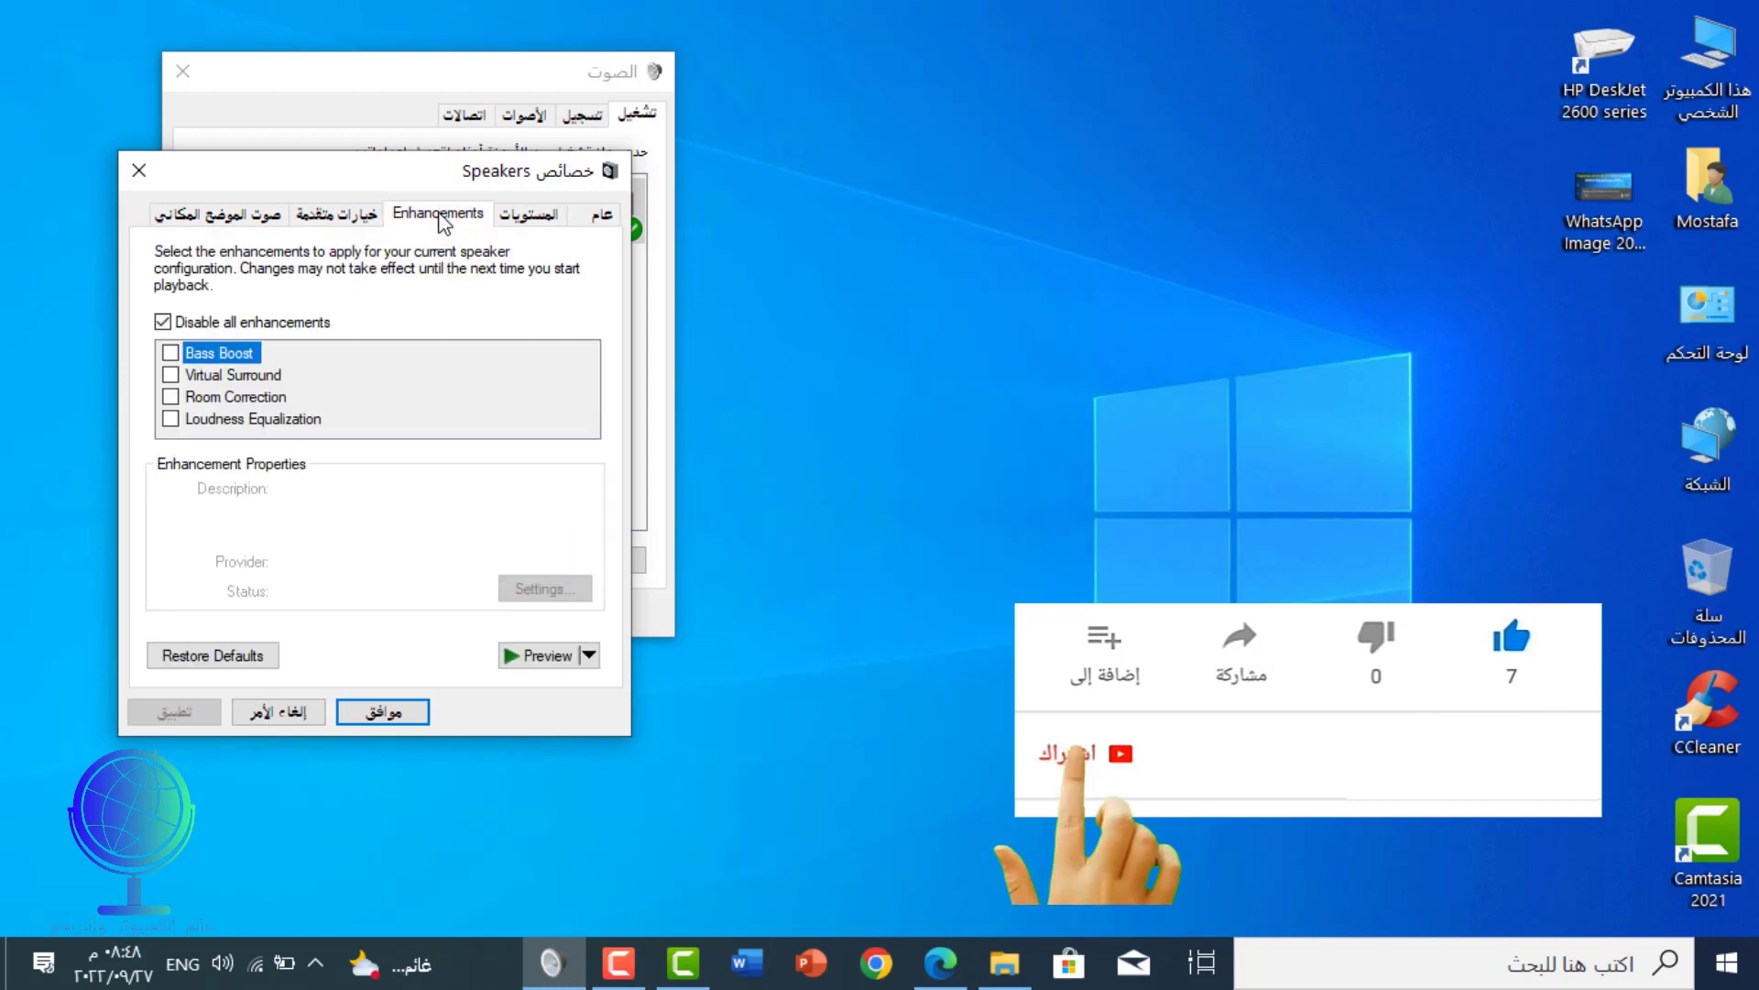
click(164, 322)
click(162, 322)
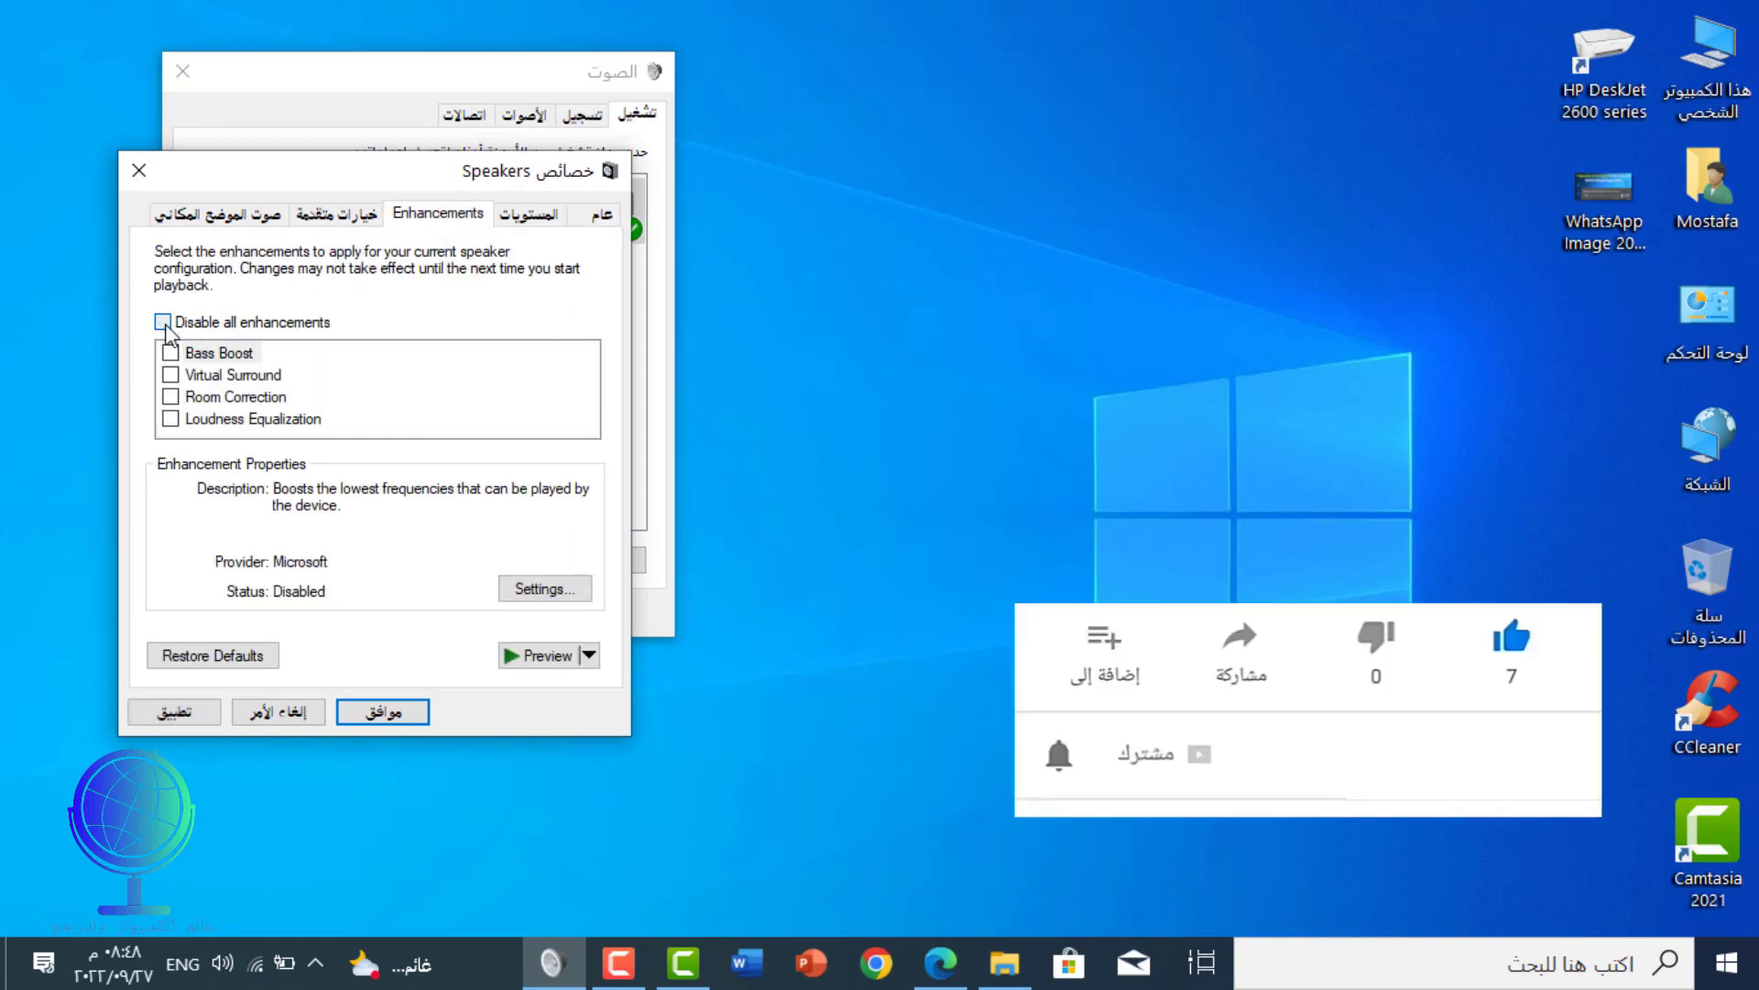
click(403, 713)
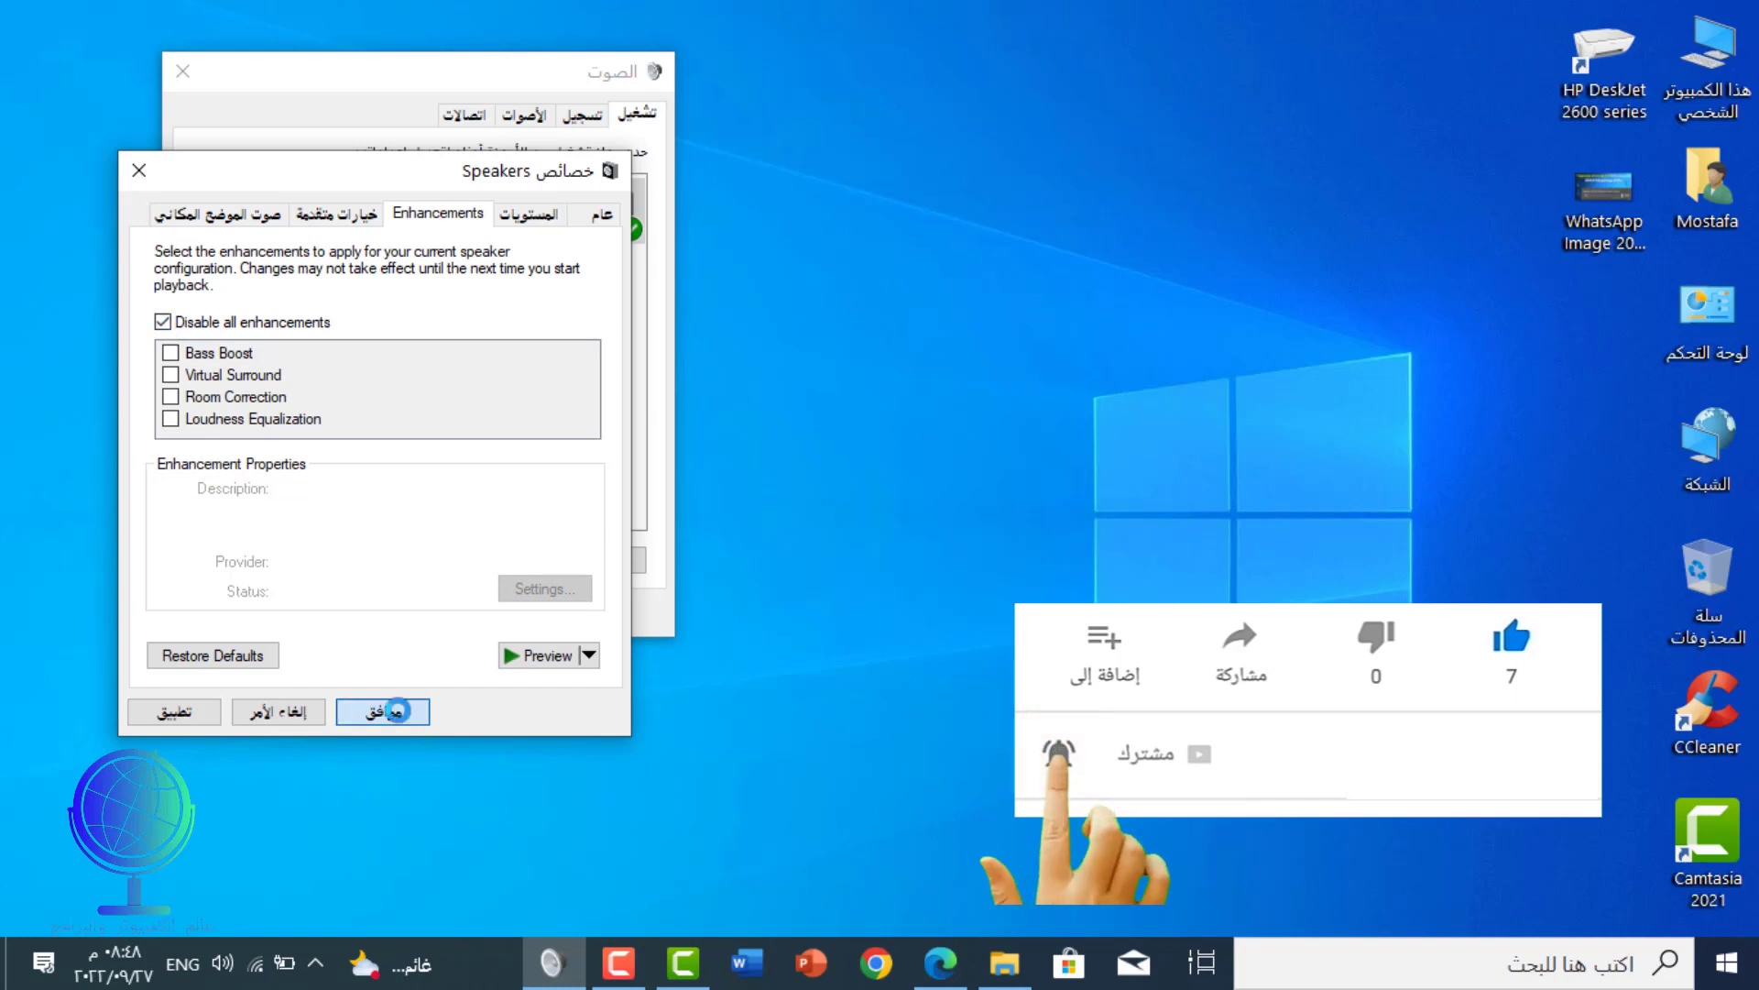
click(427, 614)
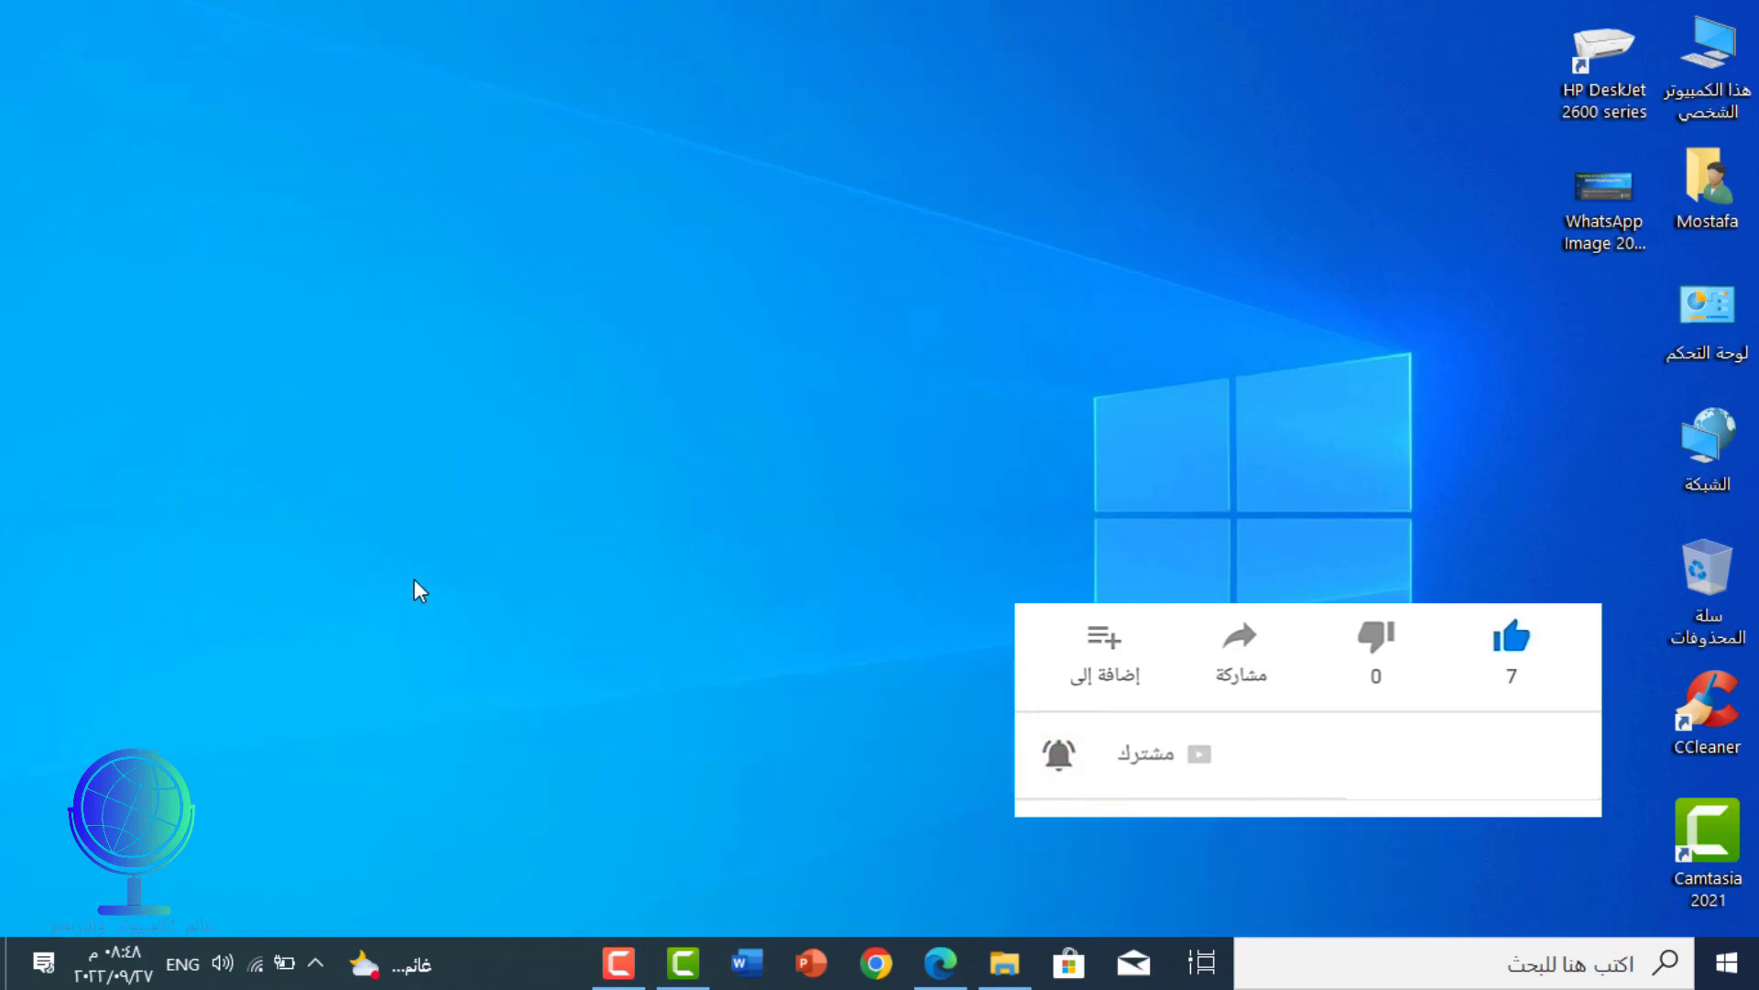
Step: Run the sound troubleshooter, have it open the audio enhancements, accept the Speakers' settings, and close the troubleshooter
right_click(229, 974)
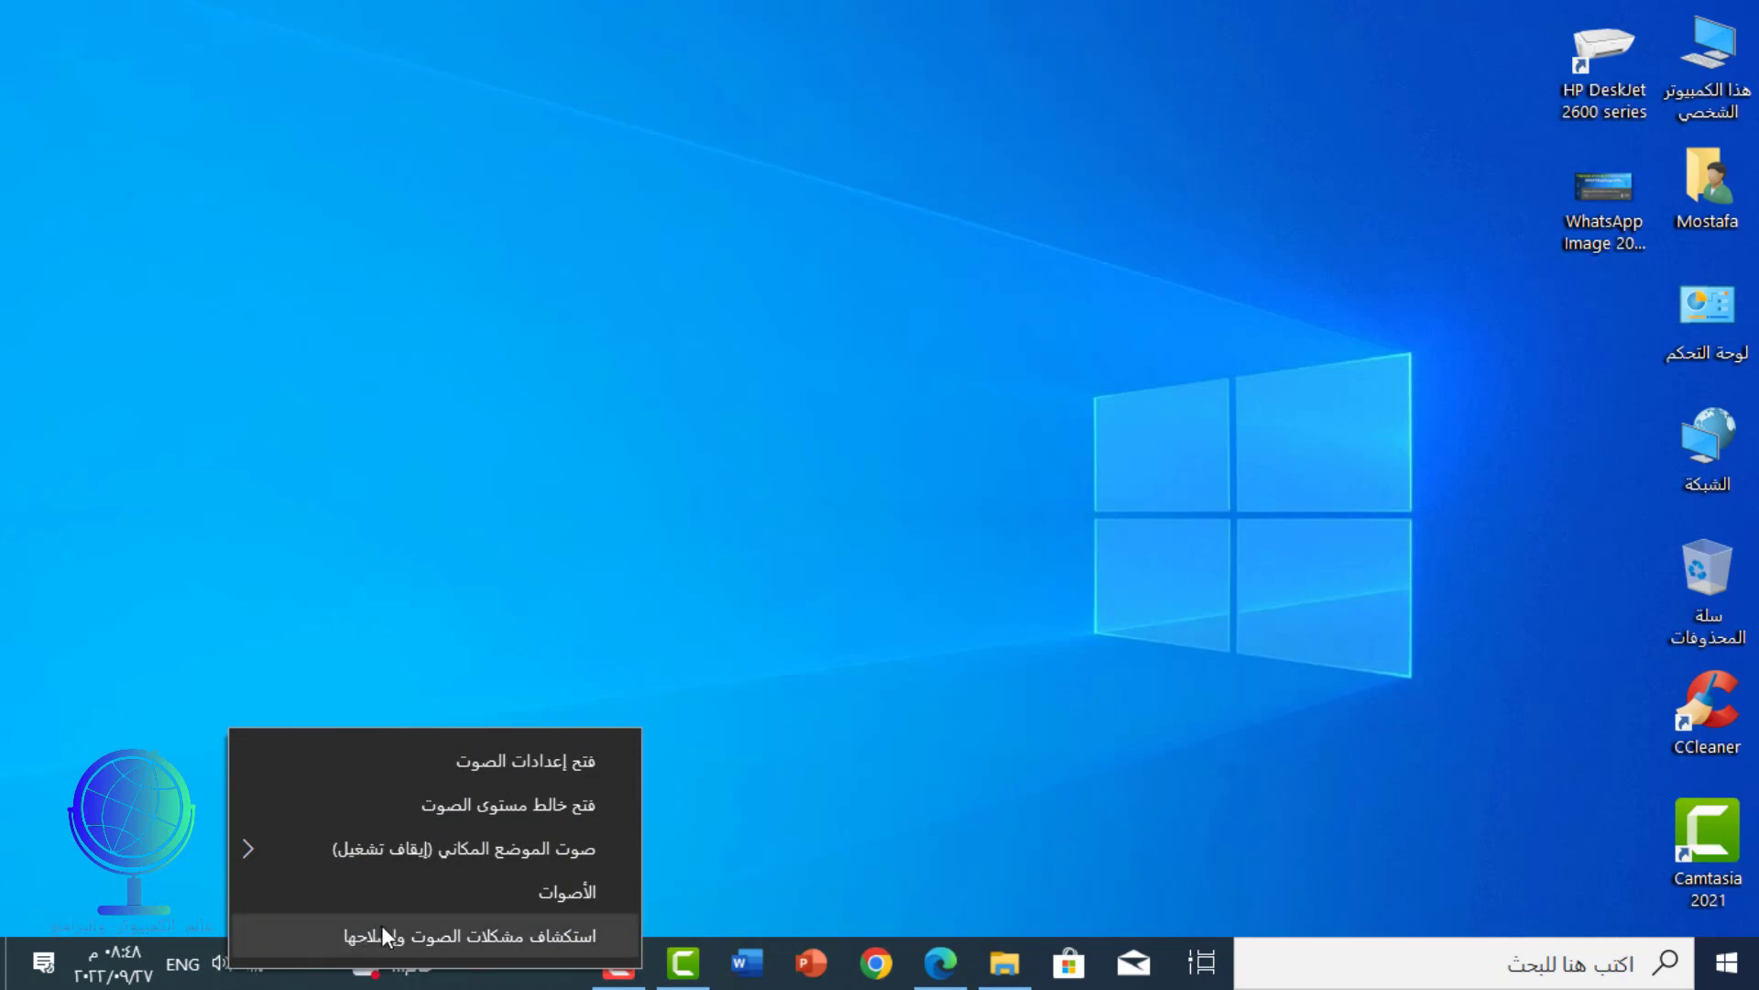
click(381, 926)
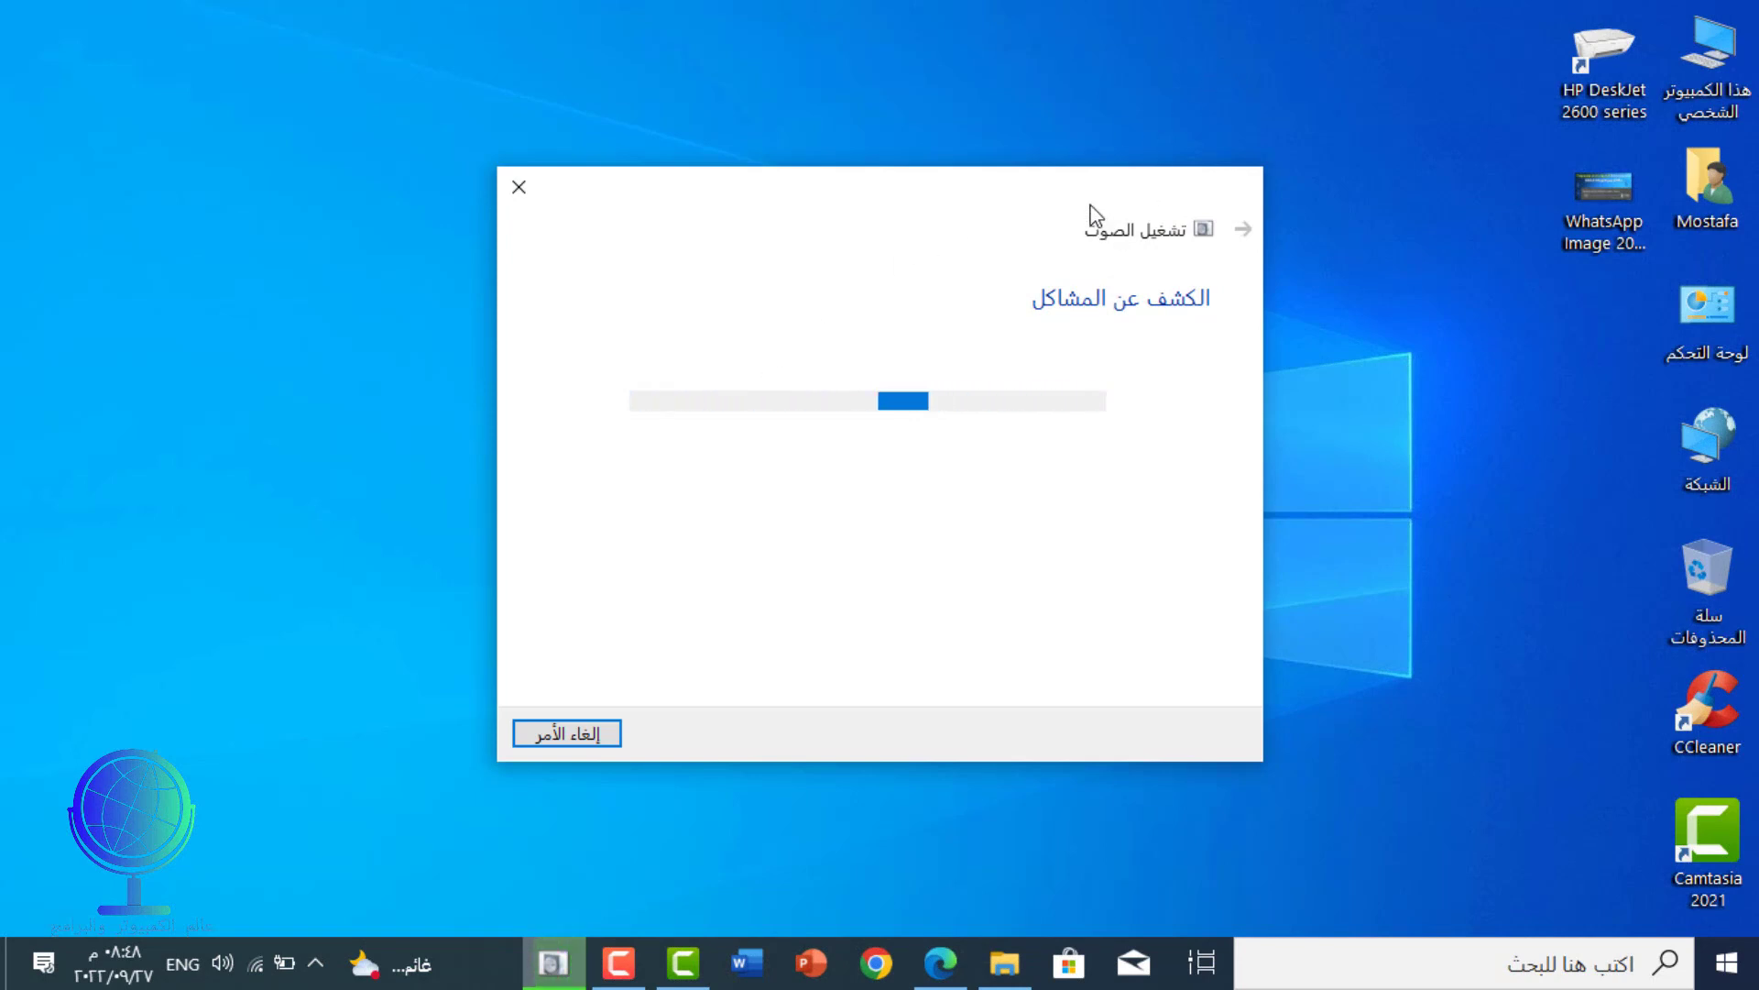
drag(1118, 233, 1006, 183)
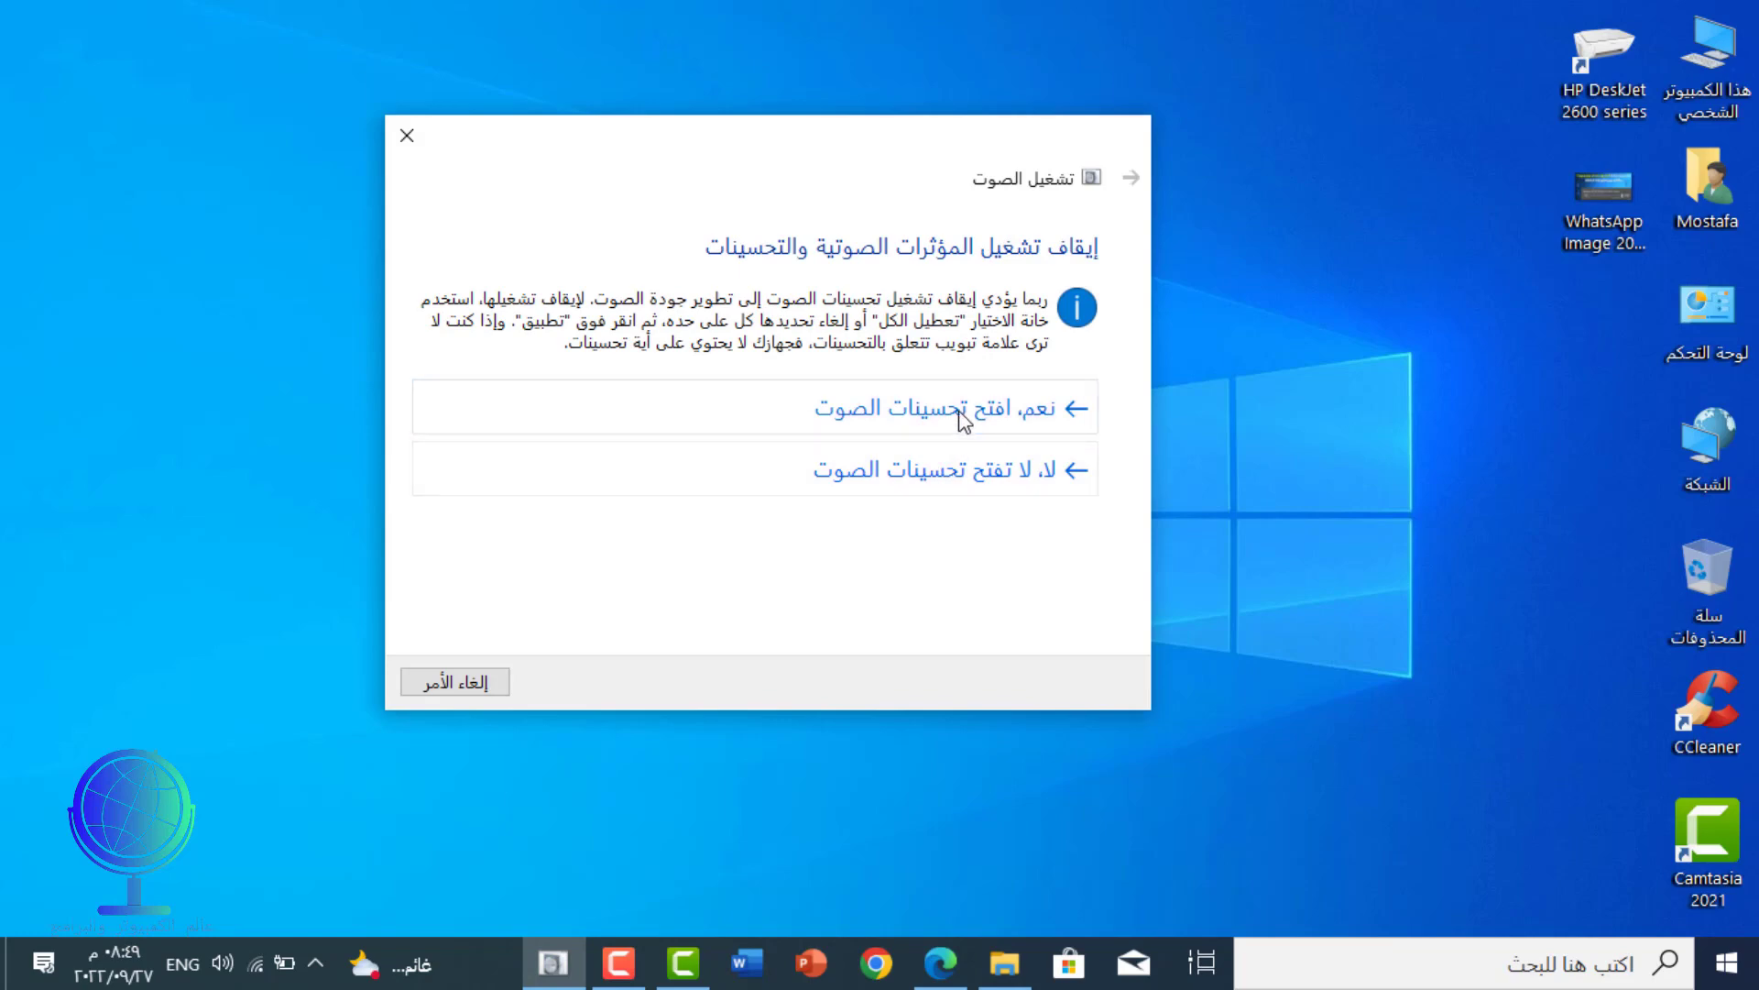
click(961, 418)
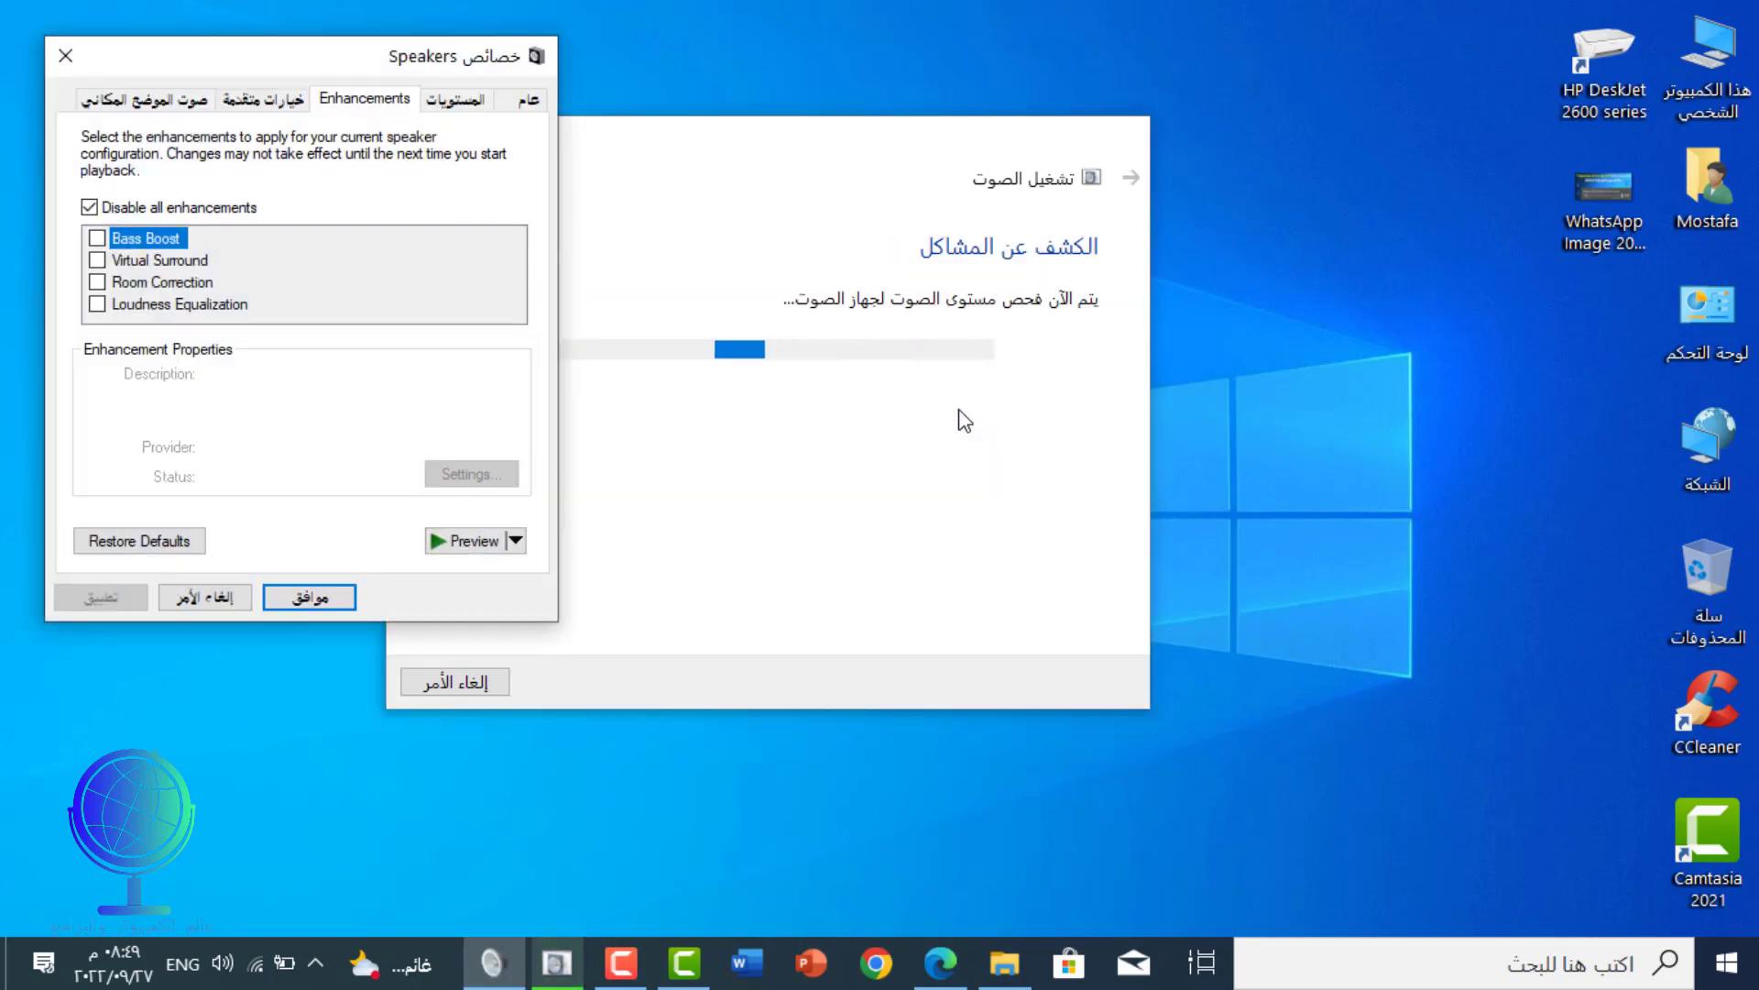
click(313, 597)
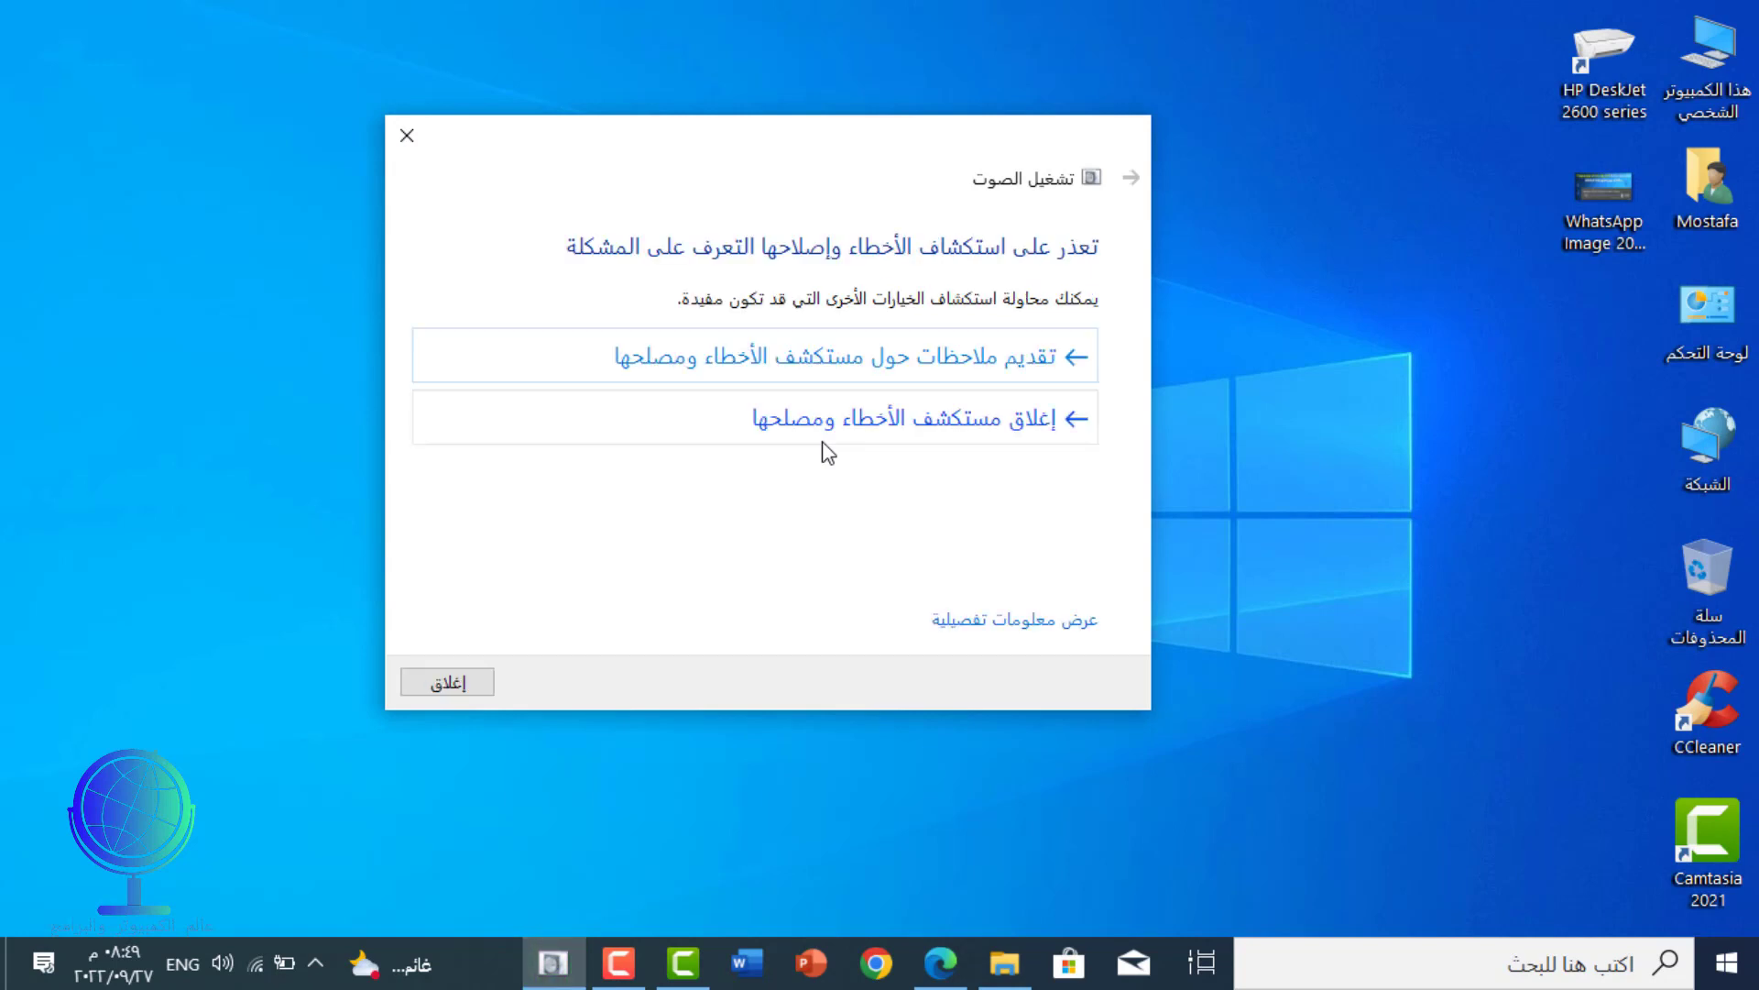
click(822, 427)
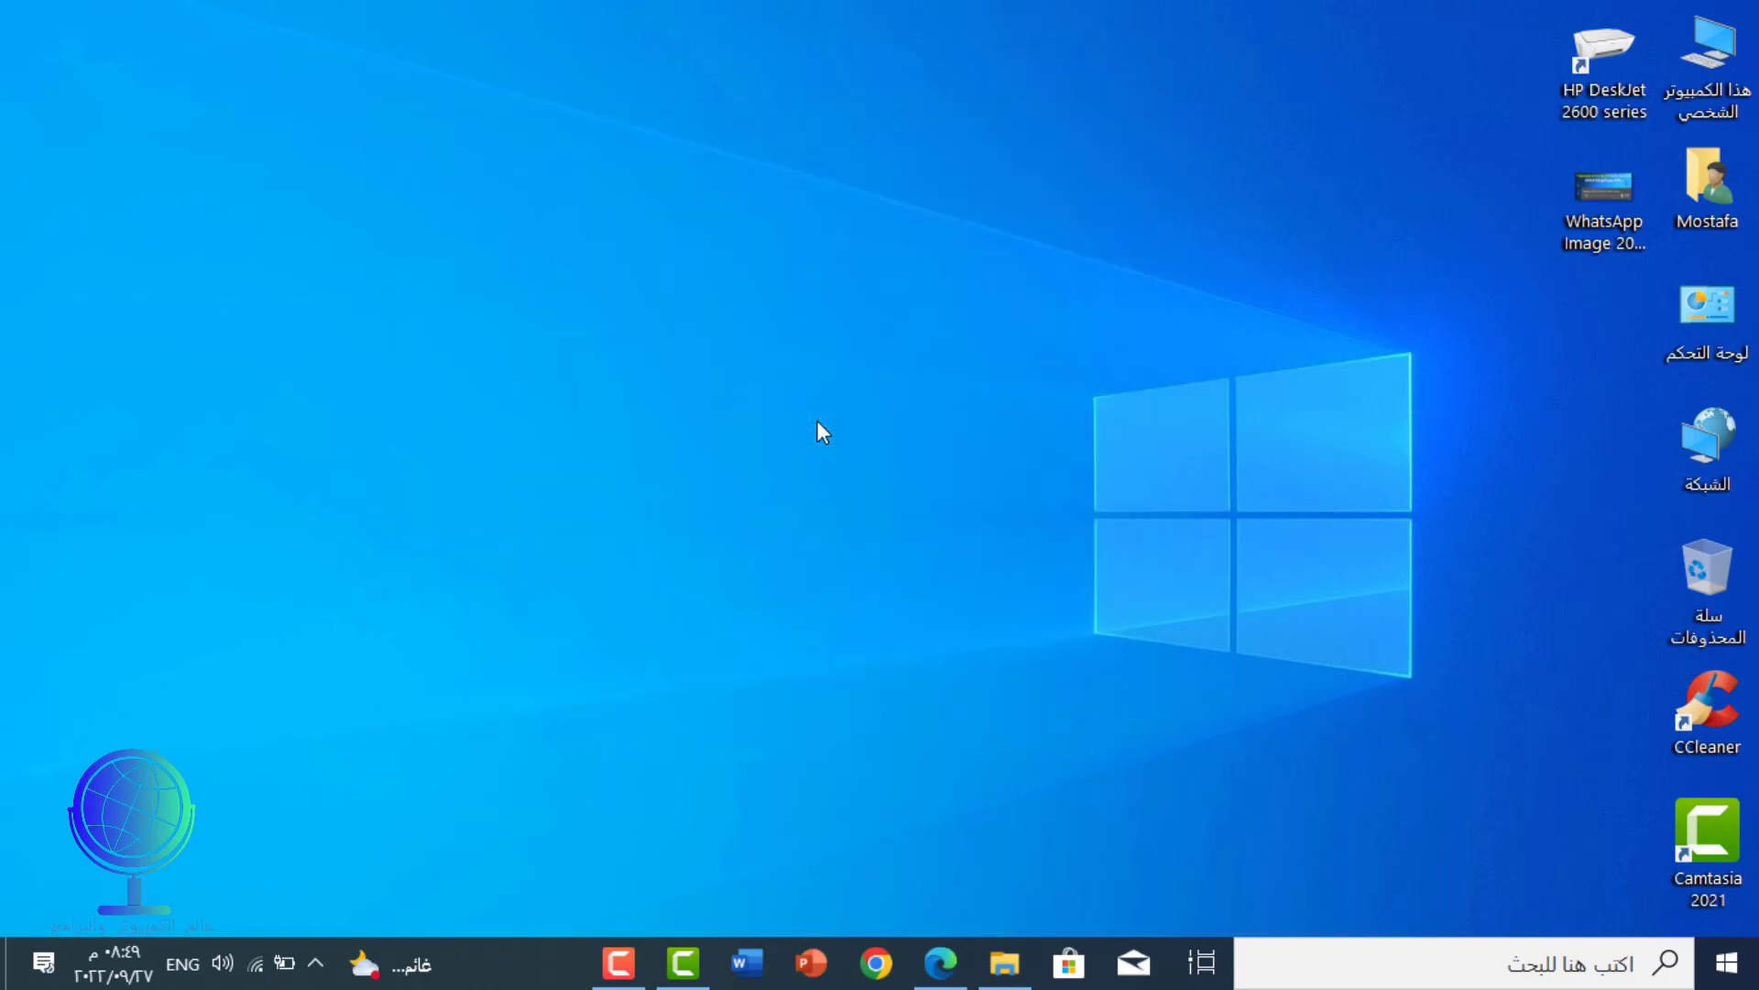
right_click(783, 118)
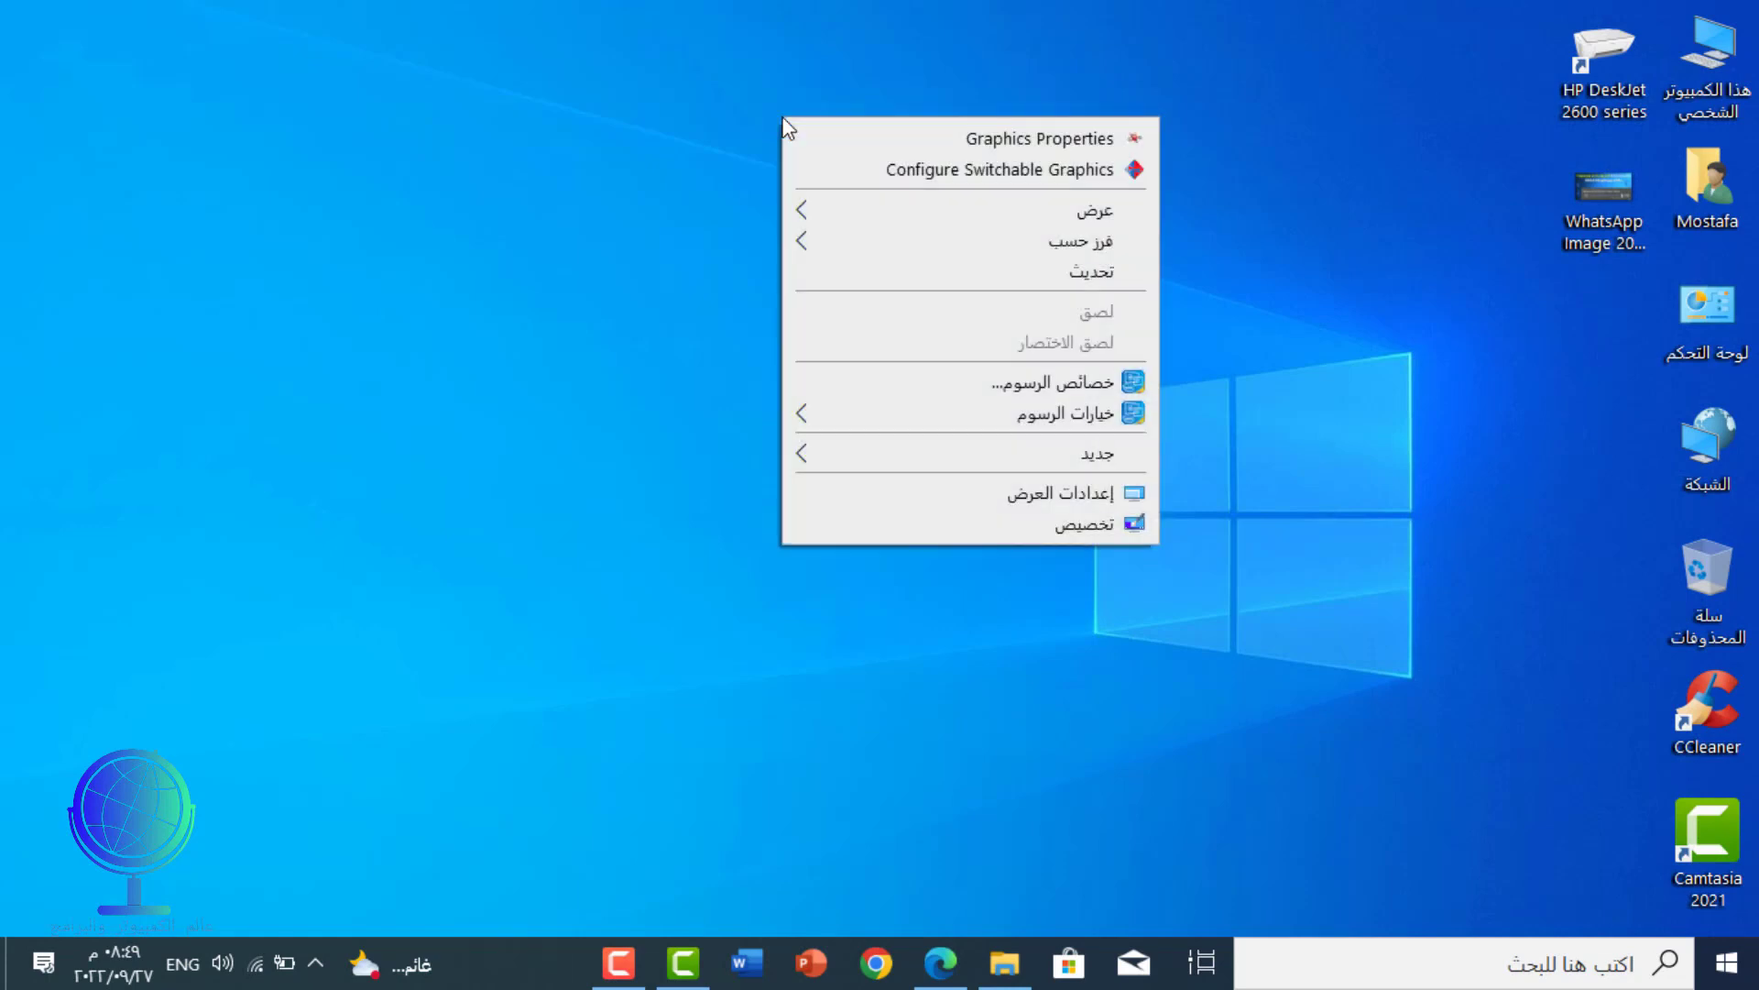
click(1023, 270)
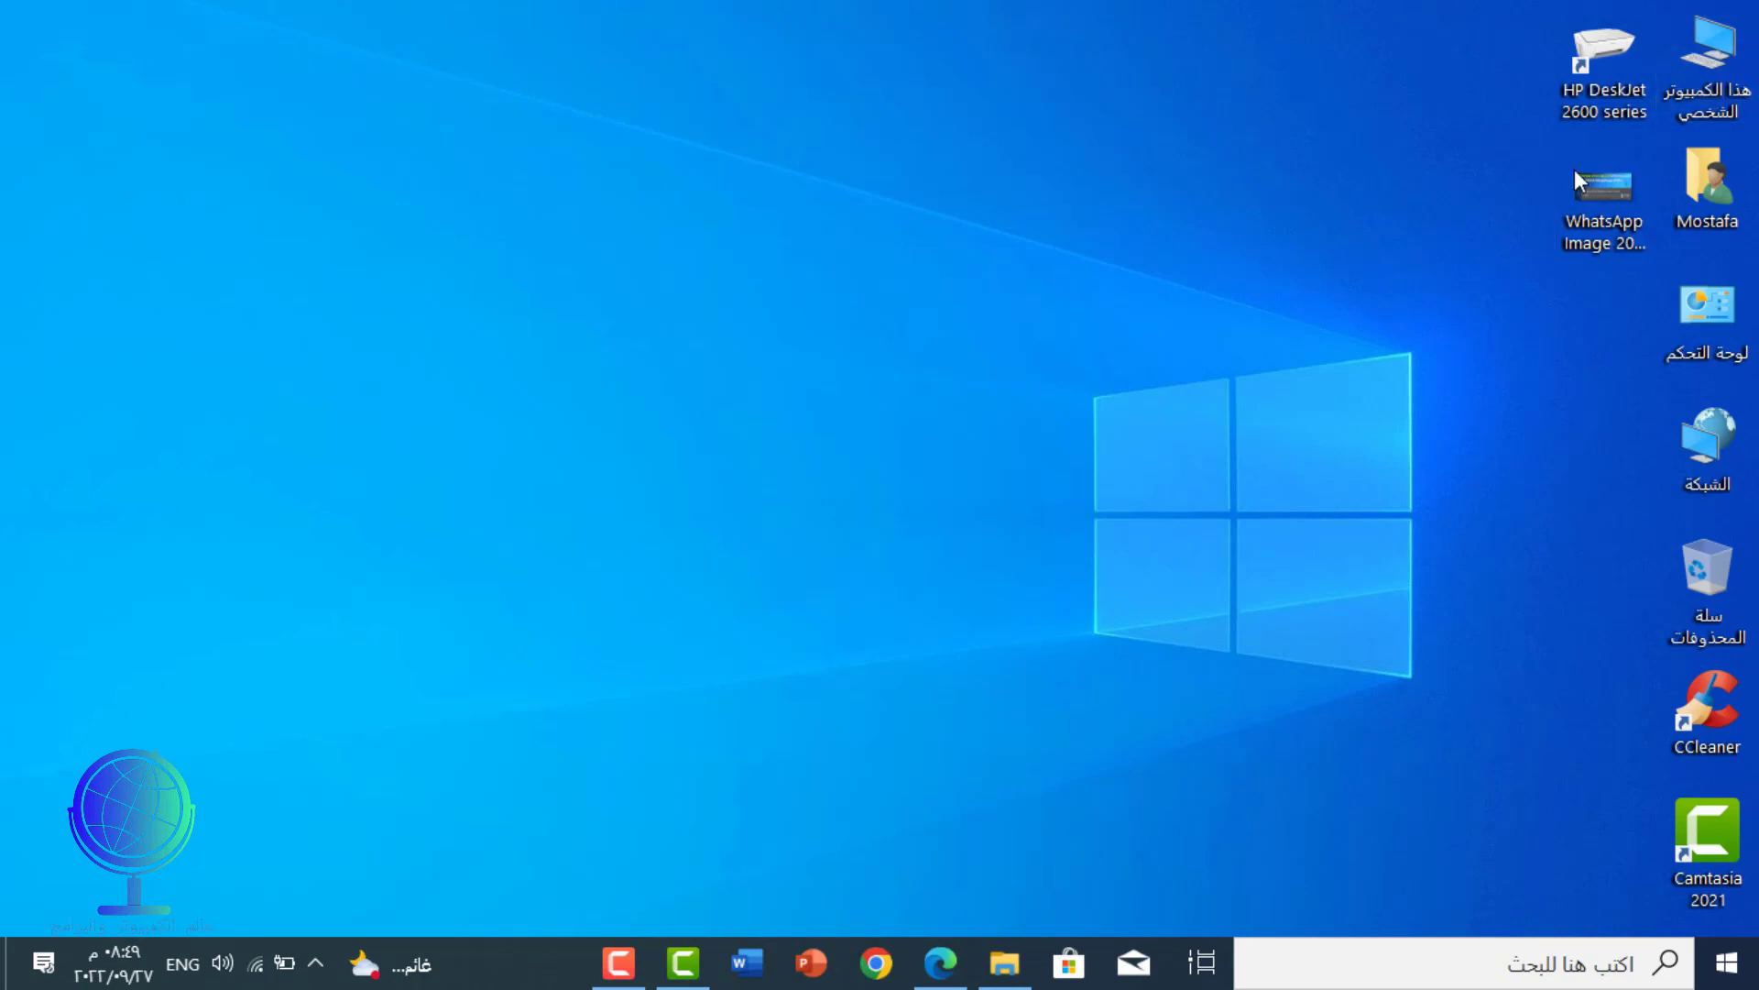
Step: Browse in File Explorer to the قناة اليوتيوب folder on the Songs (L:) drive
key(super+e)
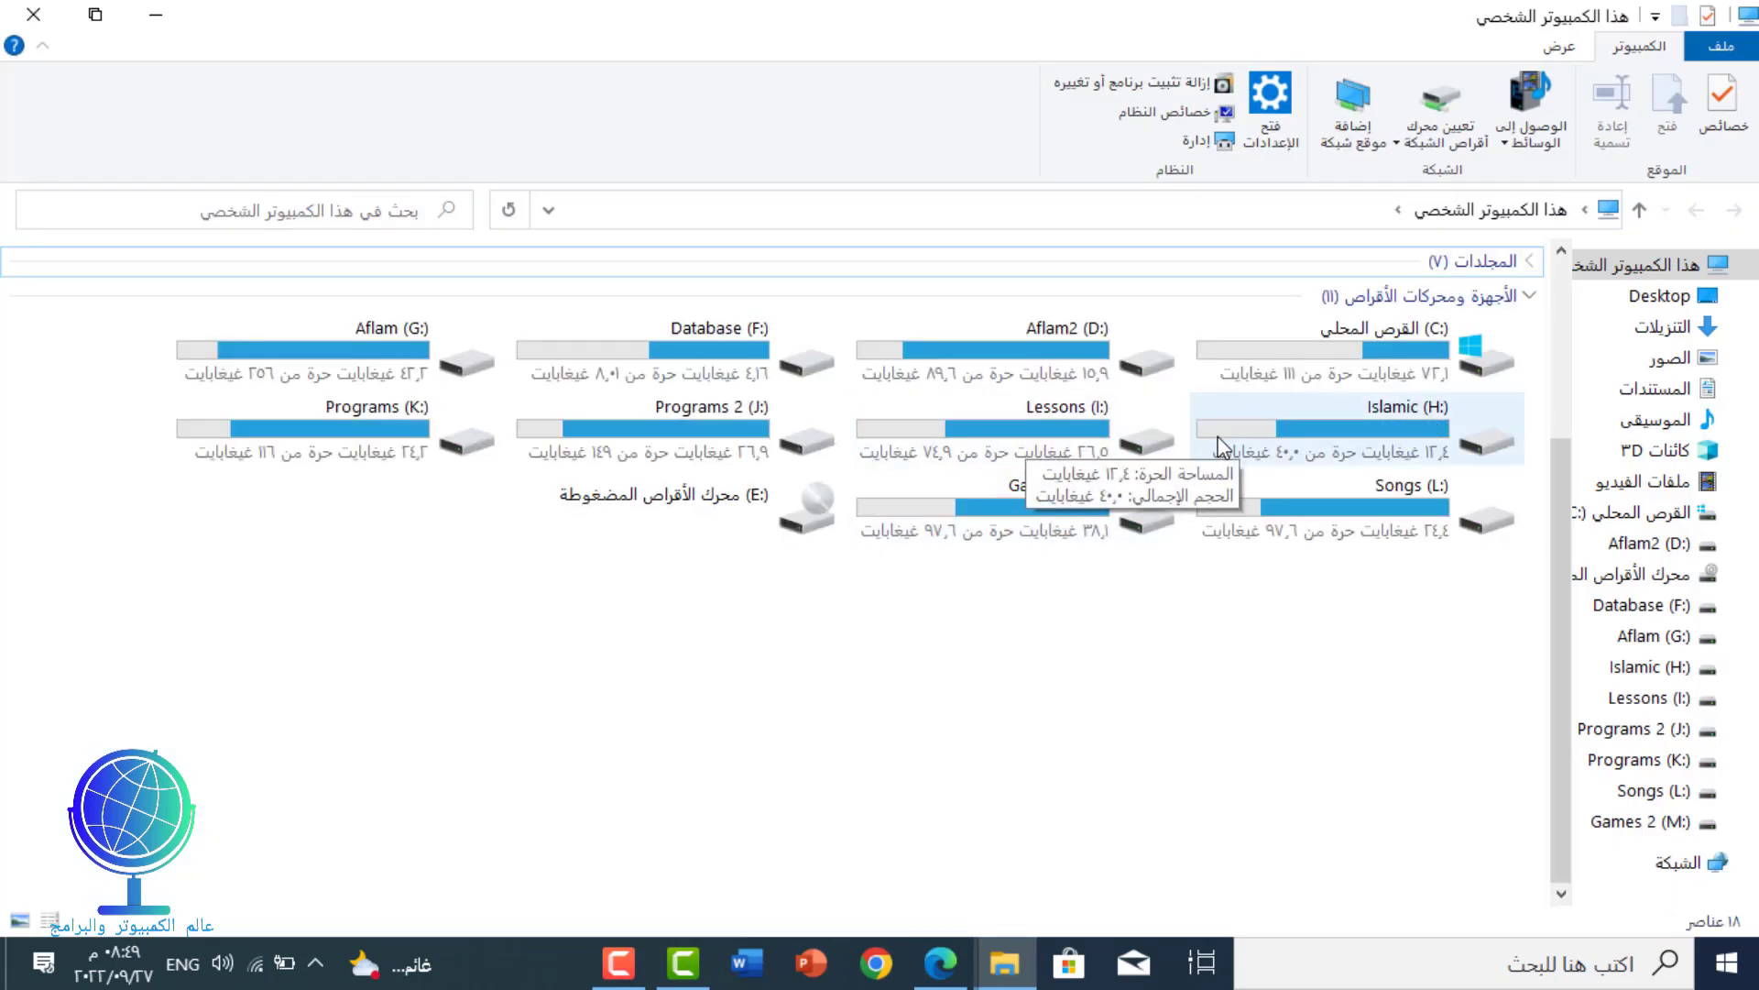
double_click(1326, 530)
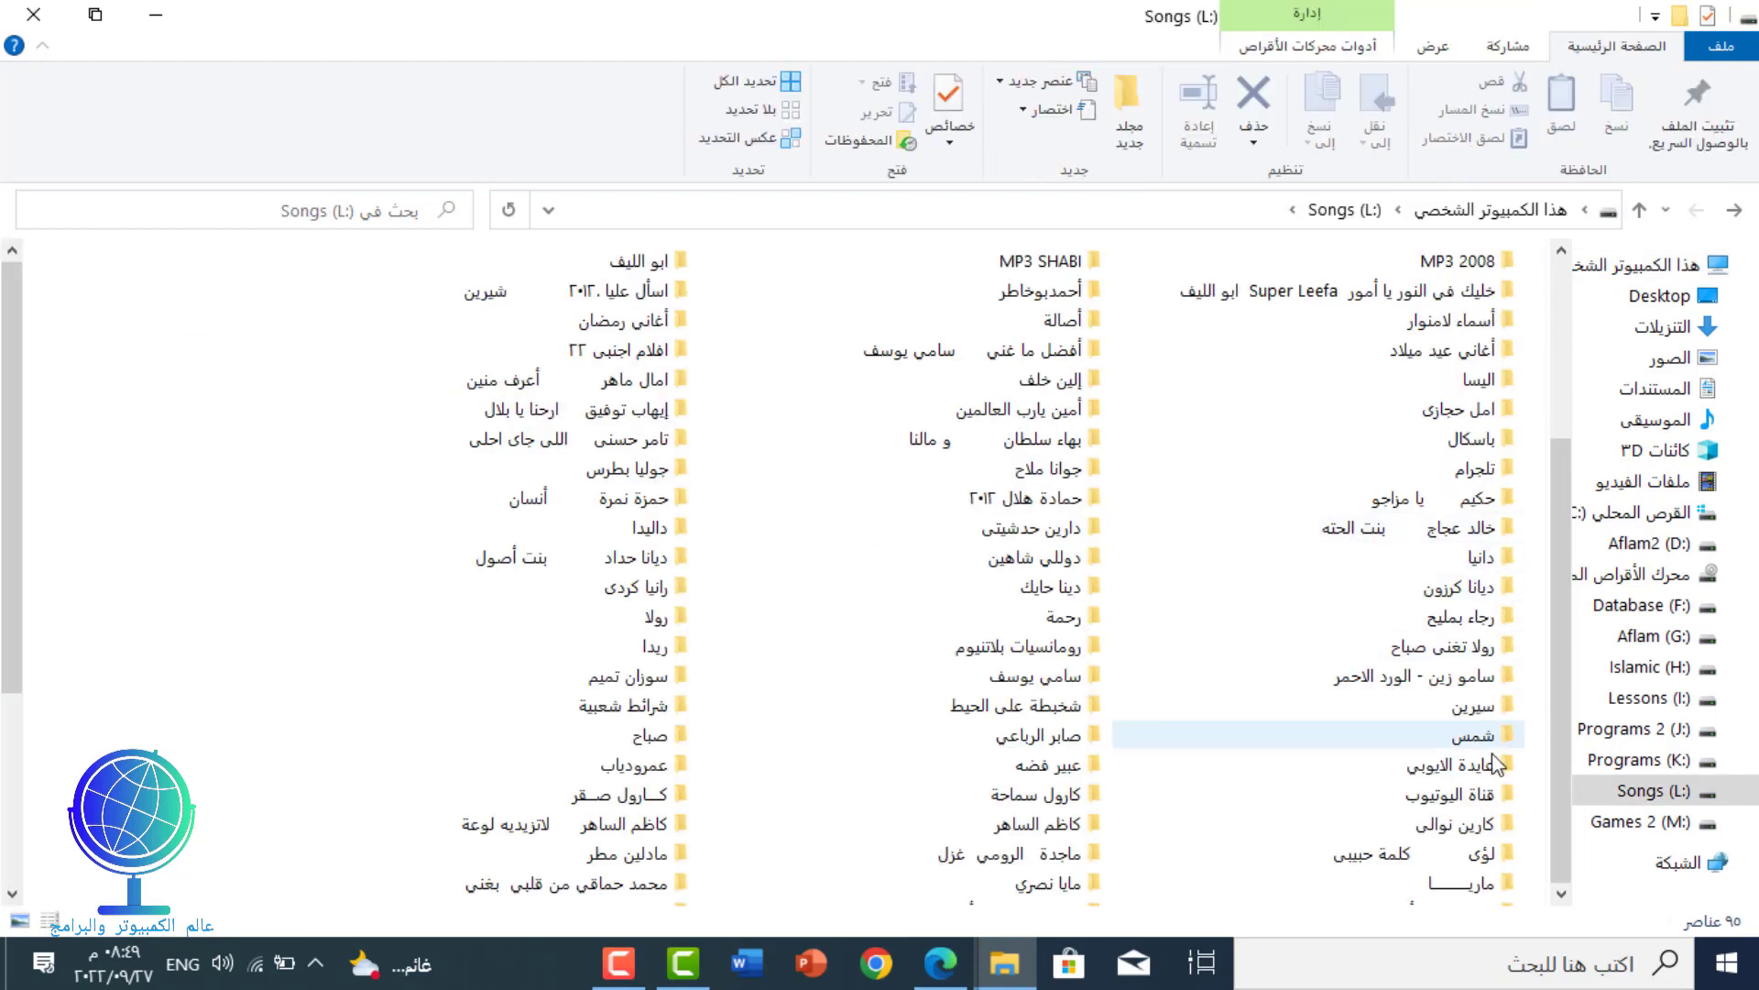
scroll(1382, 657, down, 3)
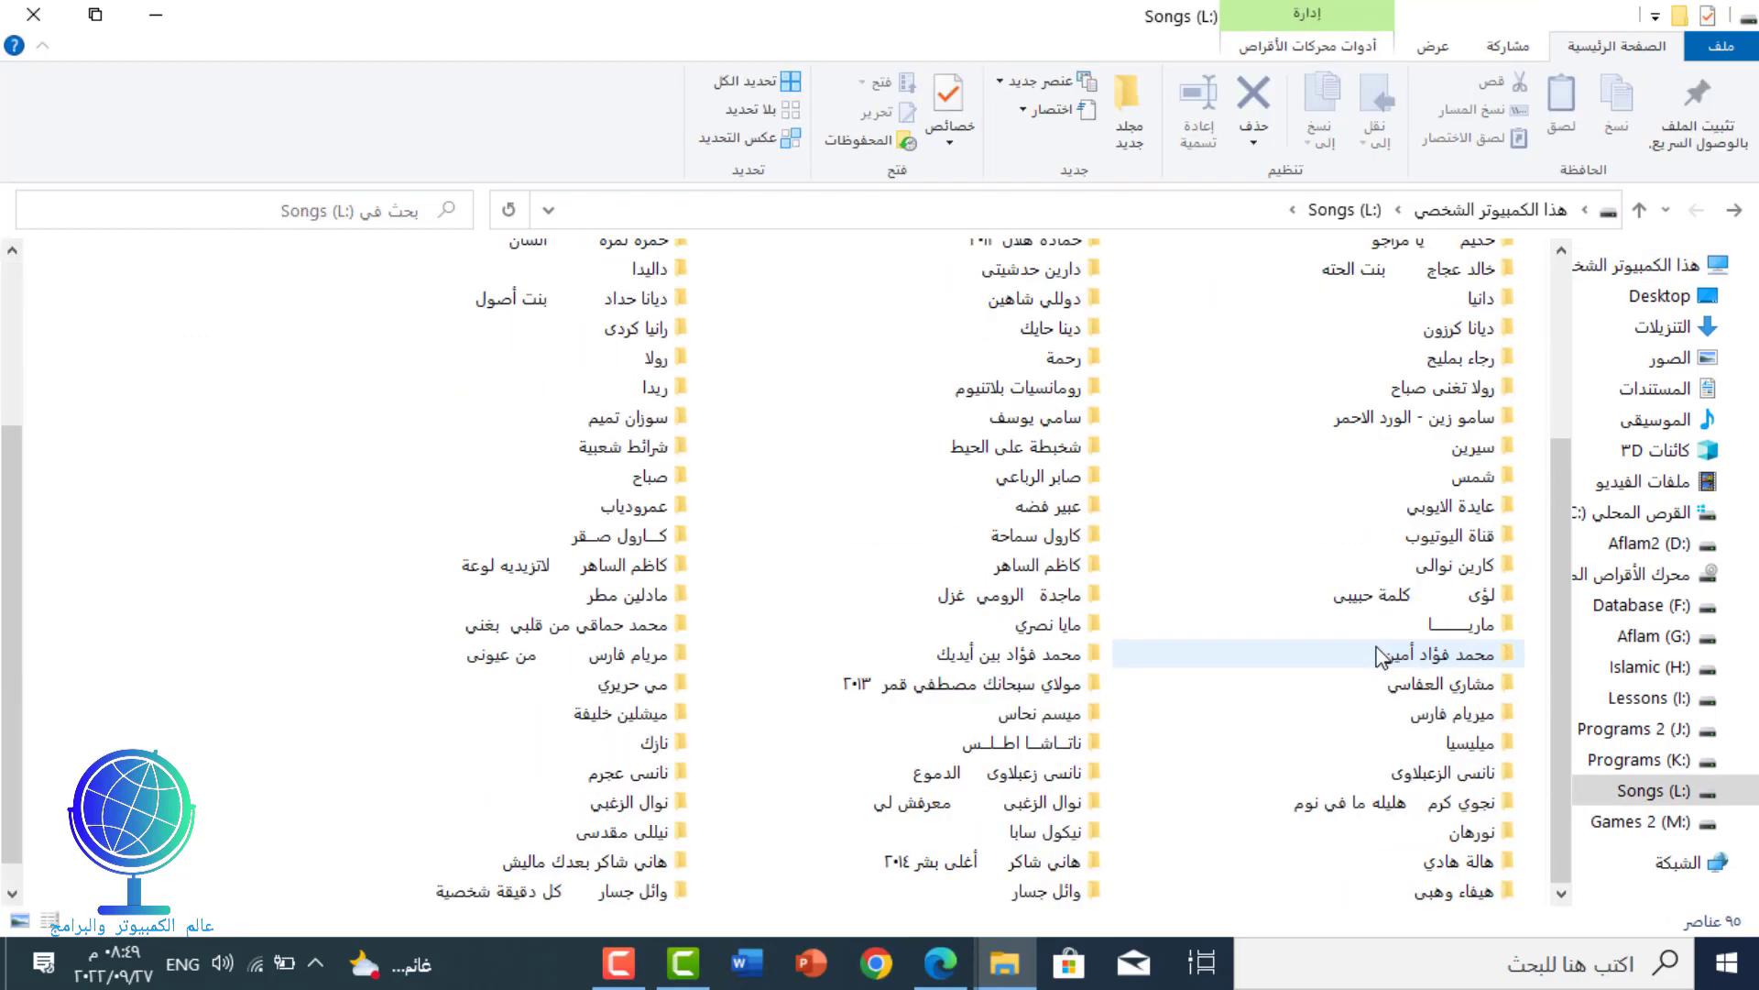
double_click(1451, 538)
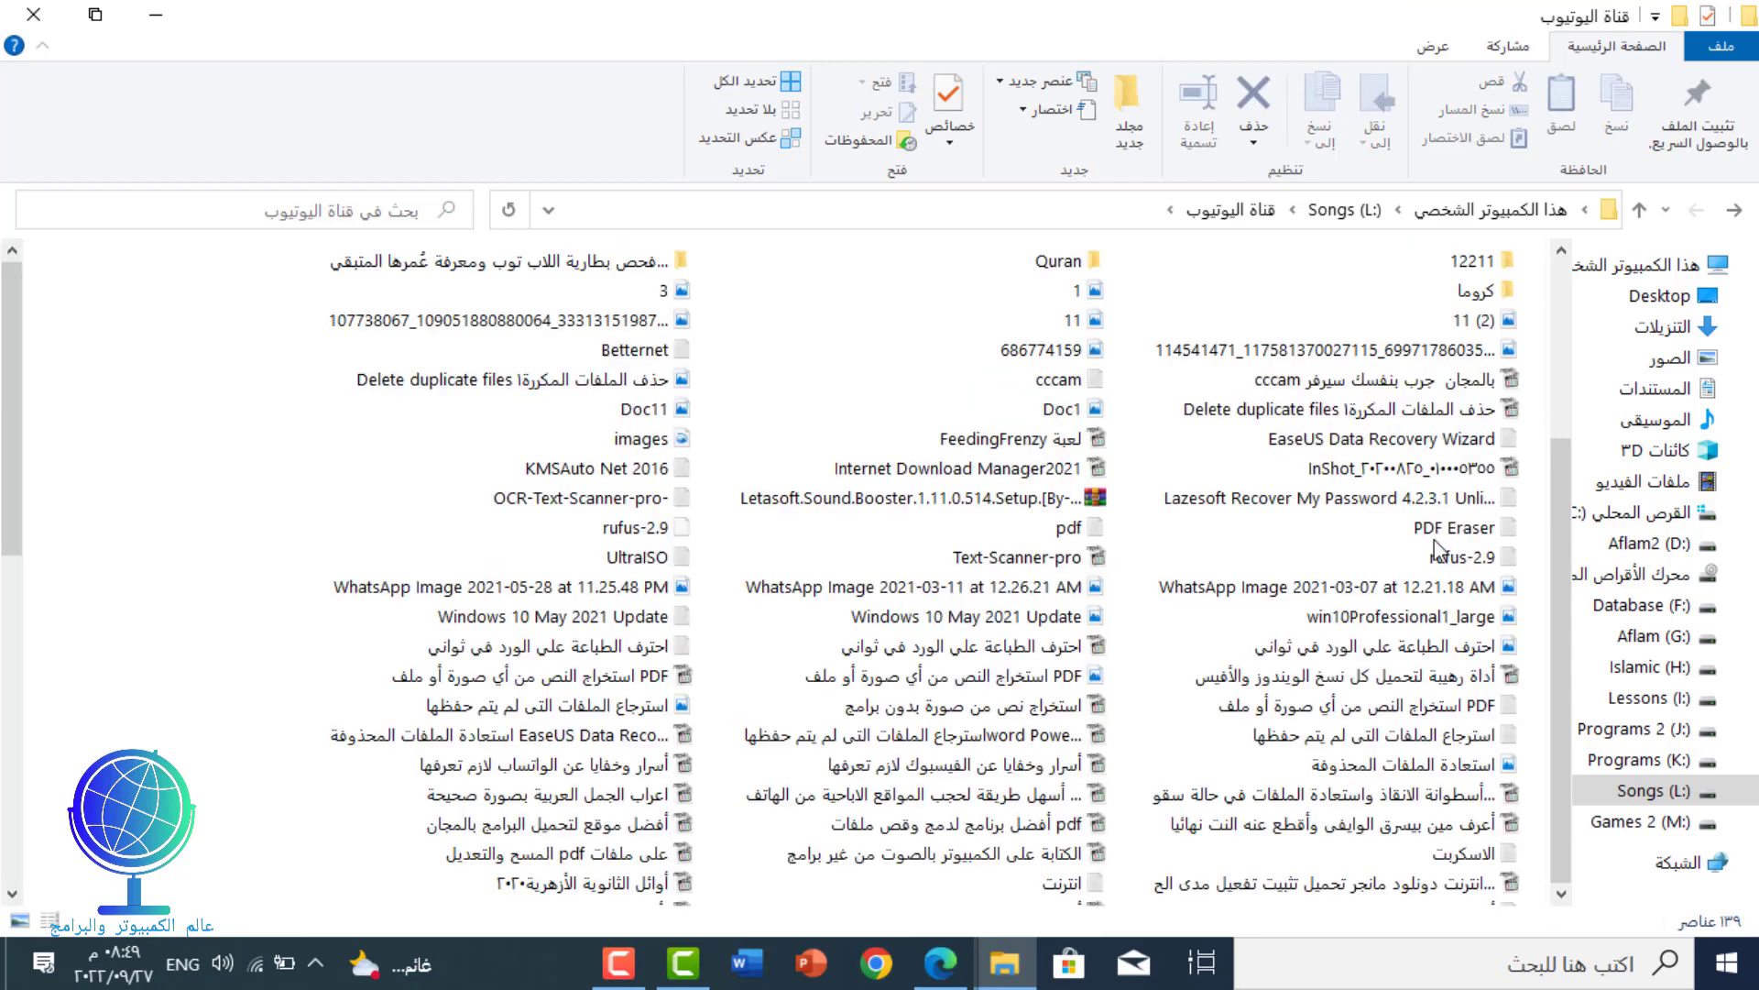
scroll(1073, 577, down, 1)
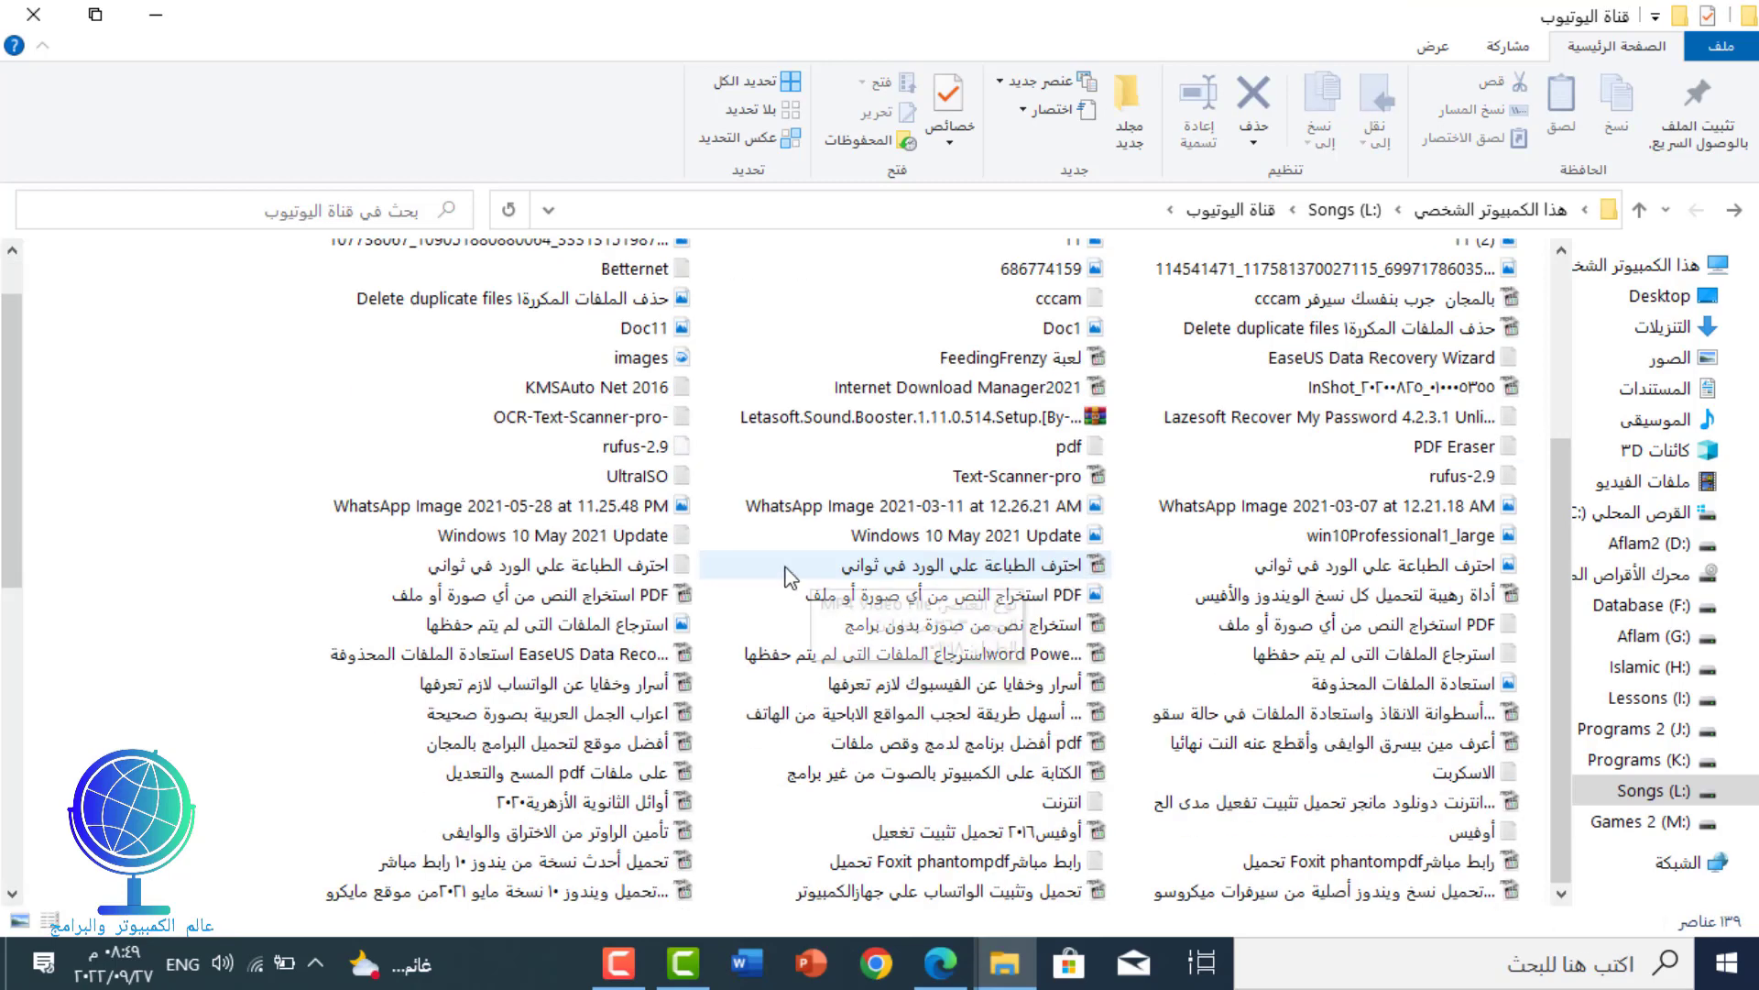
Step: Test the sound by playing the video استخراج النص من أي صورة أو ملف PDF.mp4, skip ahead in it, and close the player
click(575, 600)
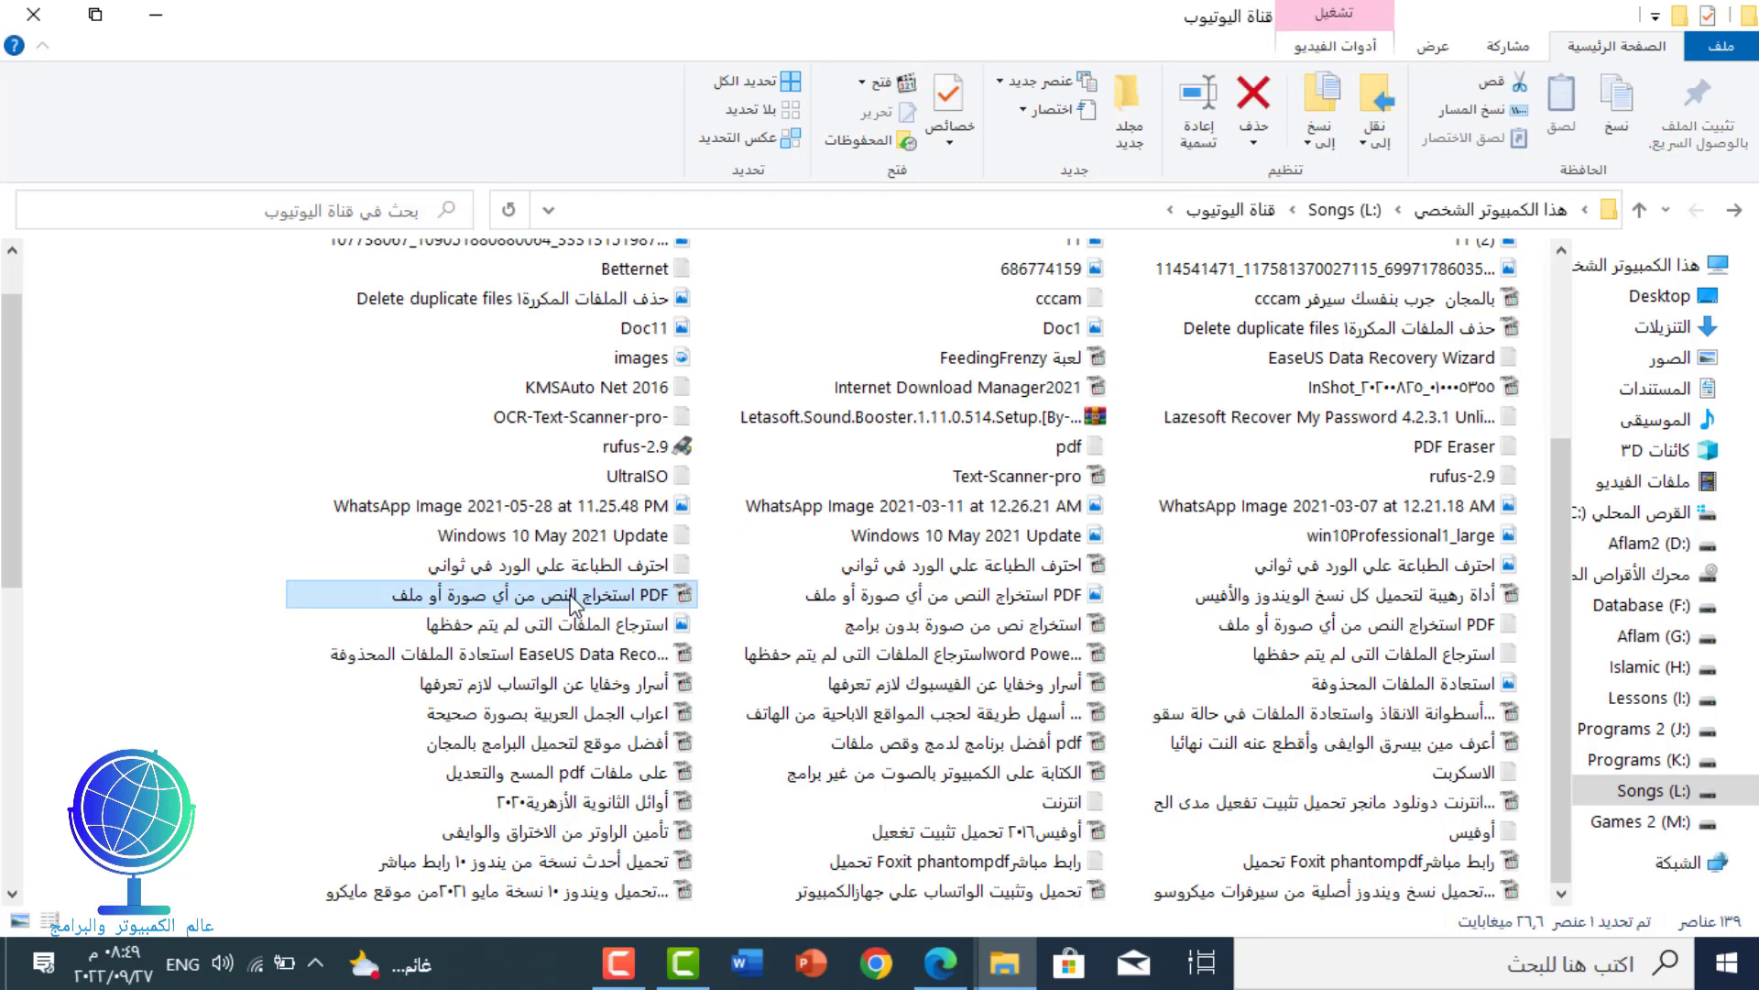
double_click(575, 600)
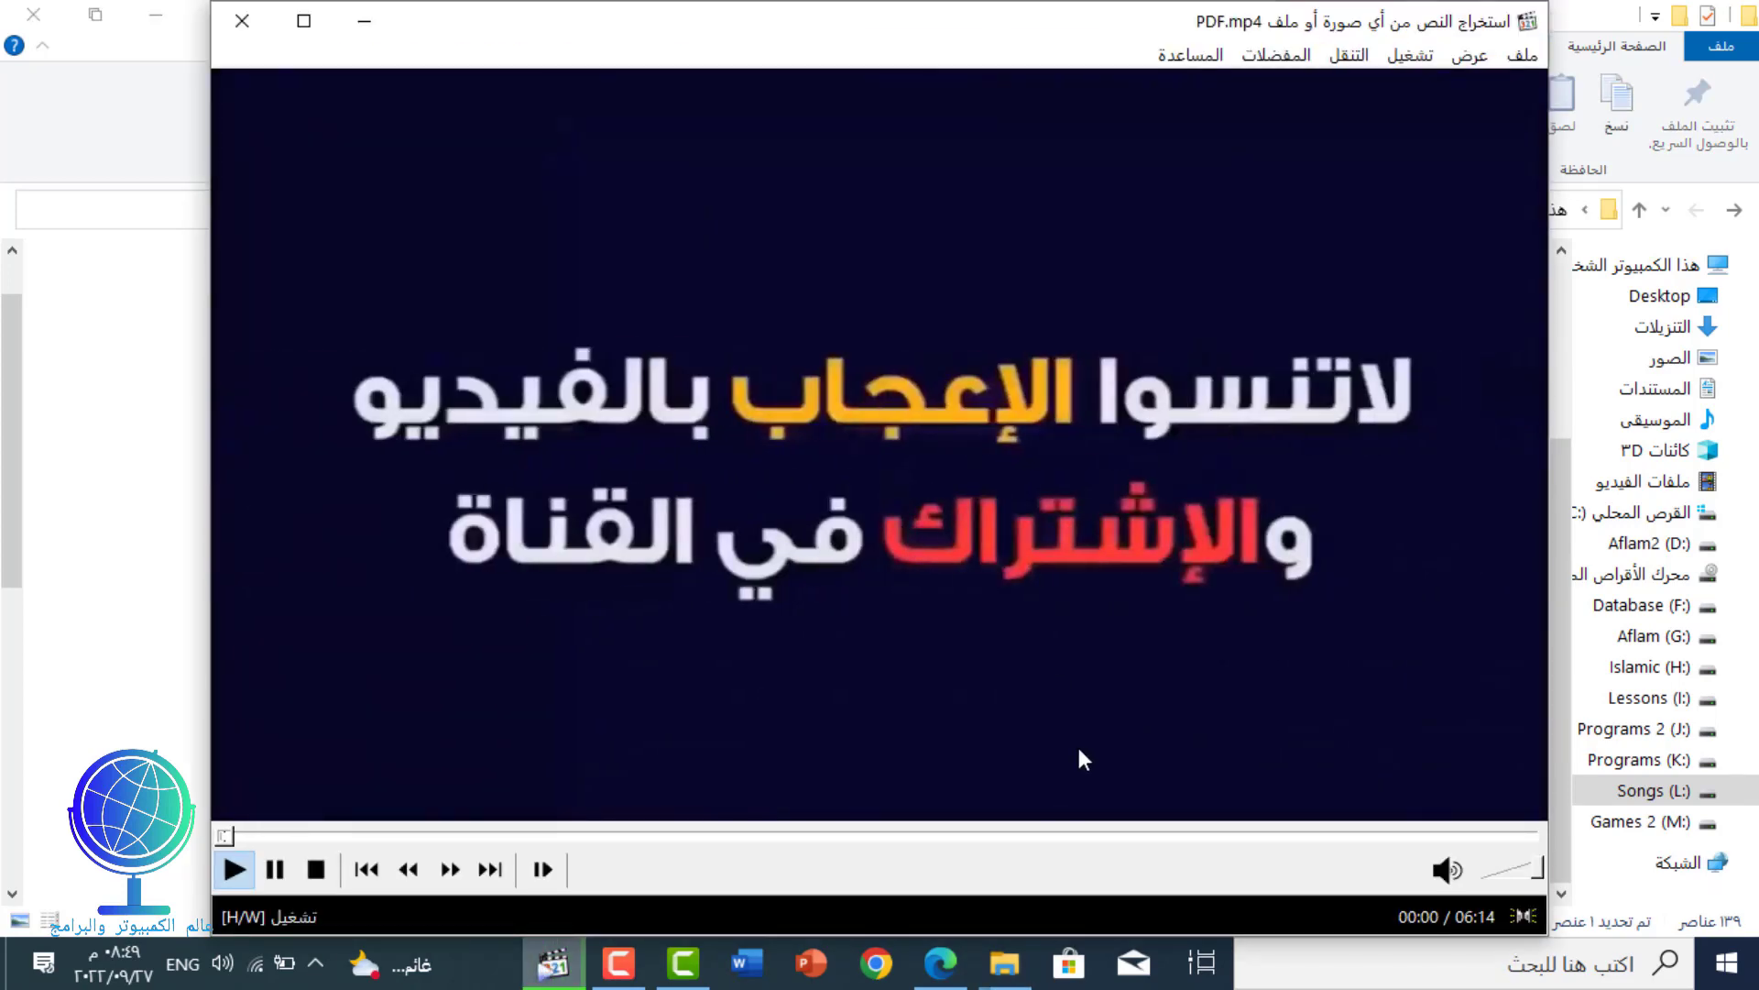
click(345, 836)
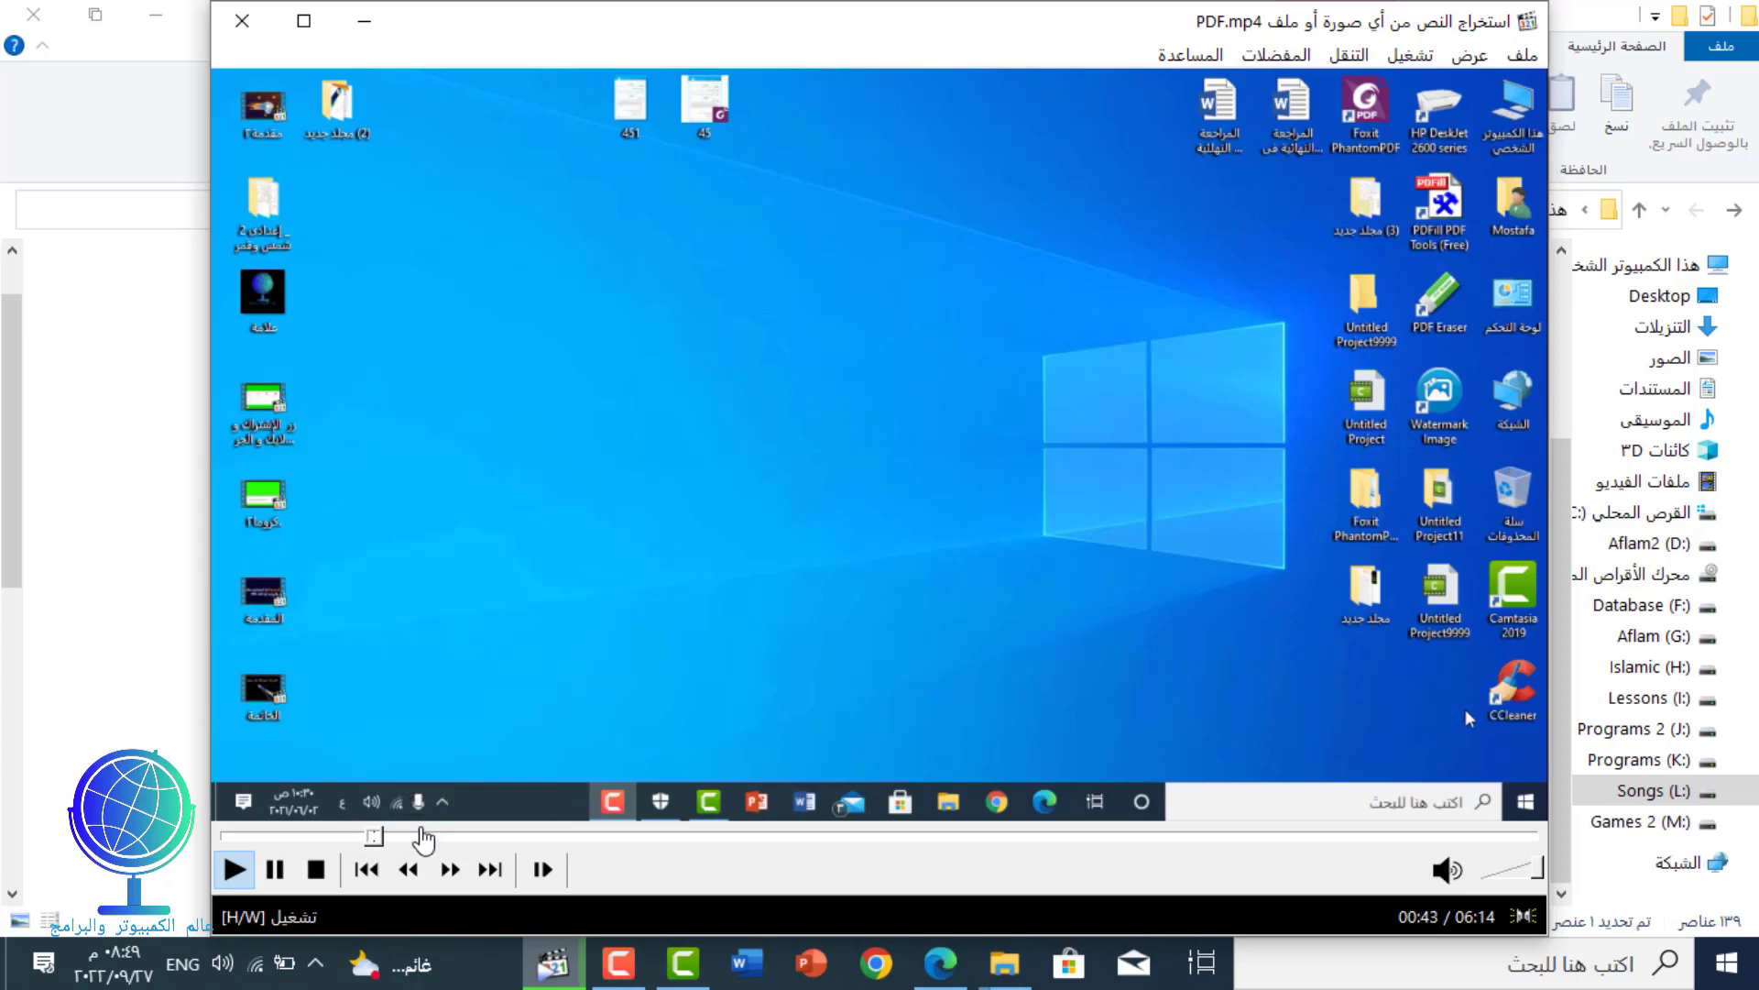
click(242, 20)
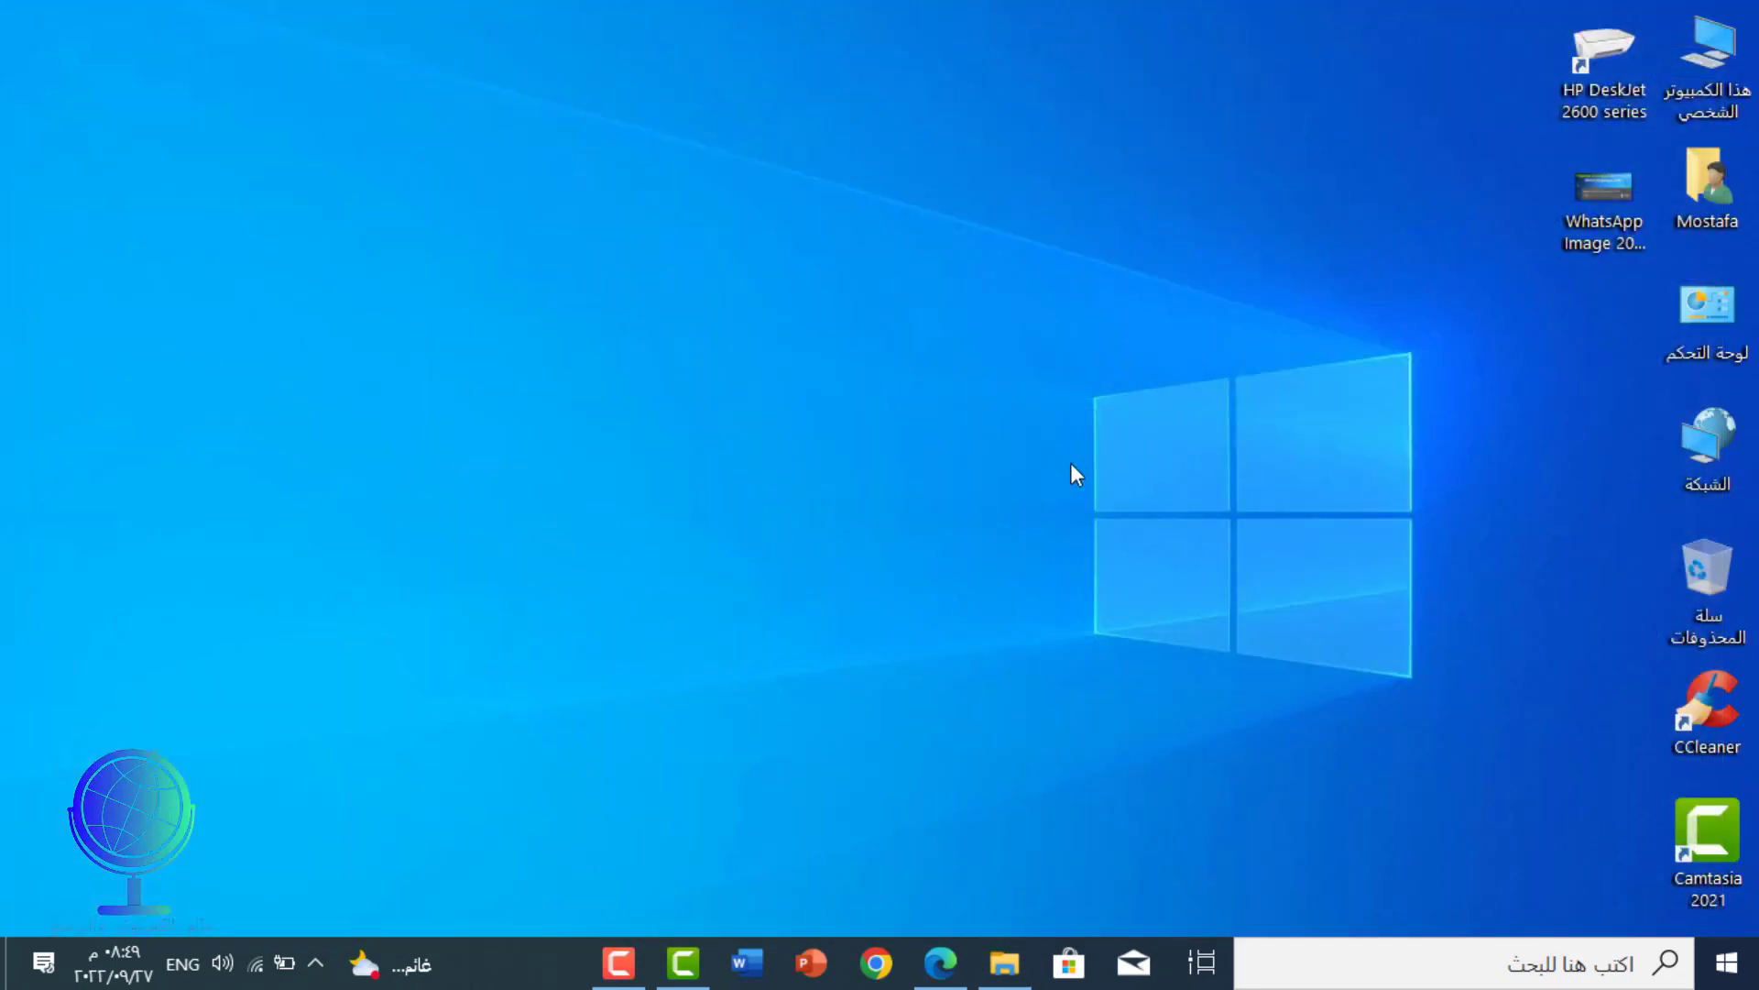